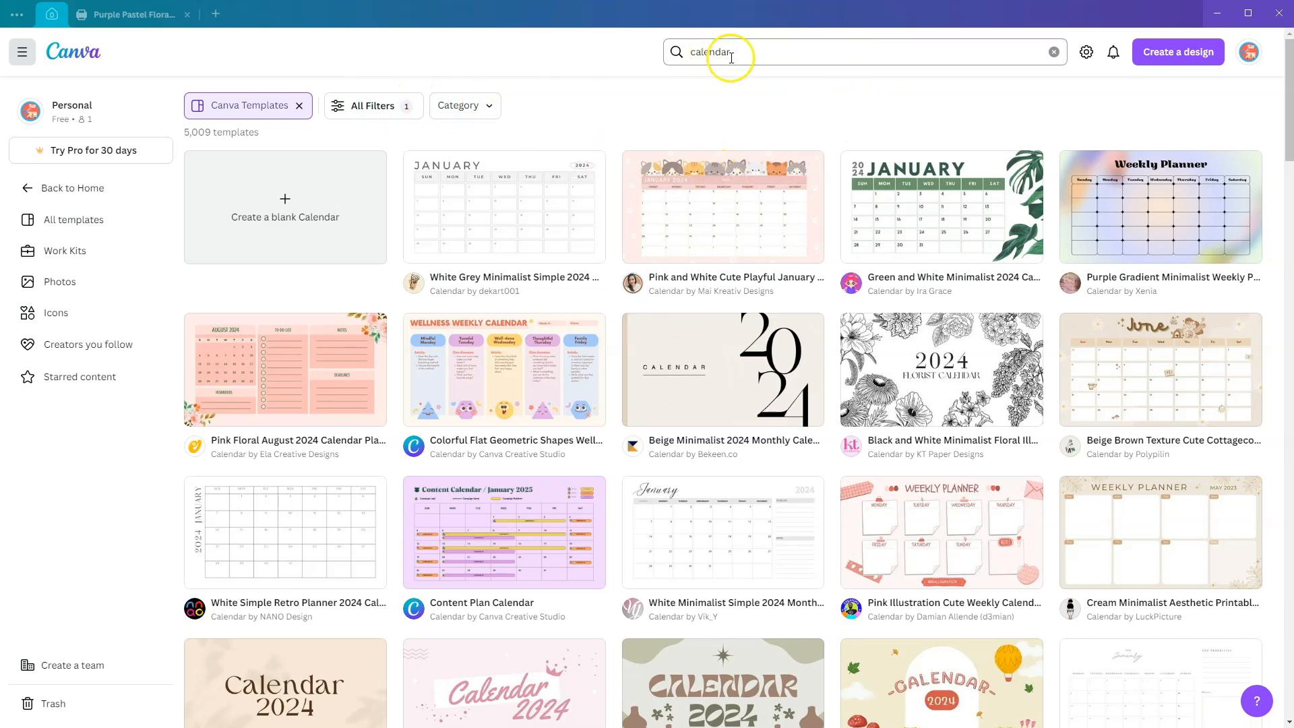
Step: Filter the calendar templates by the Free price option
click(386, 108)
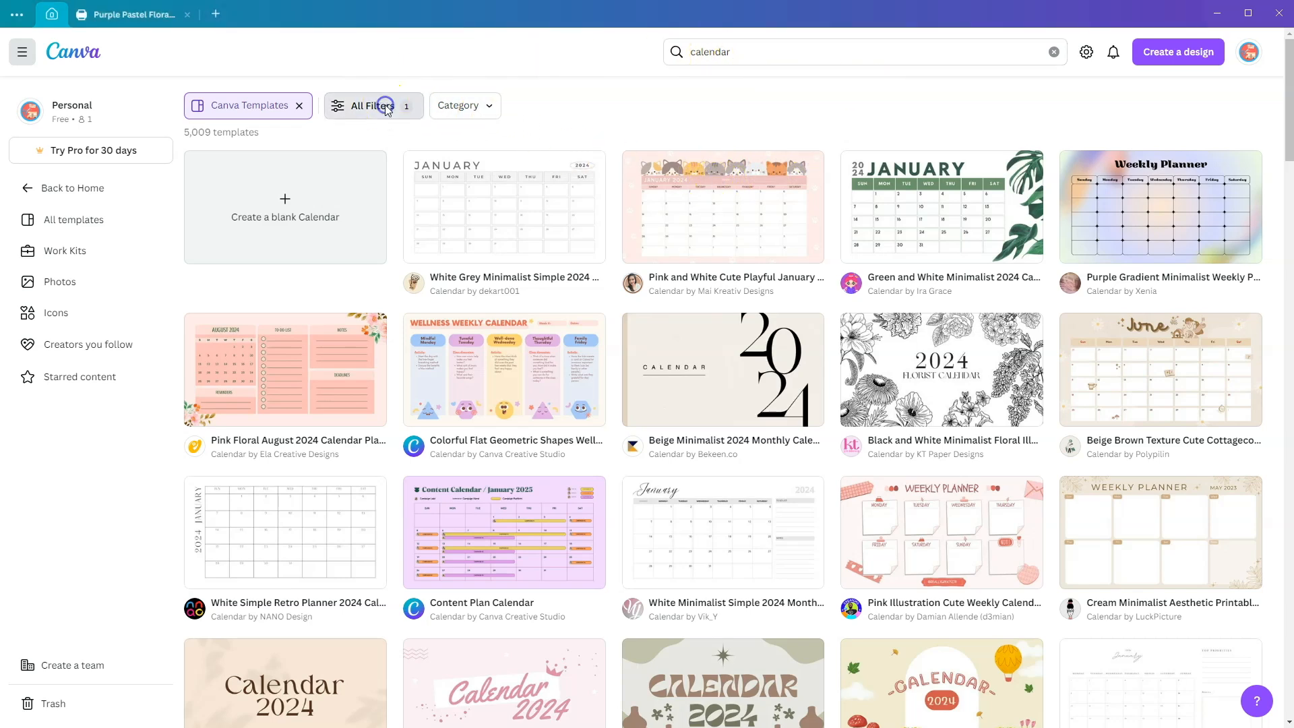
scroll(86, 488, down, 10)
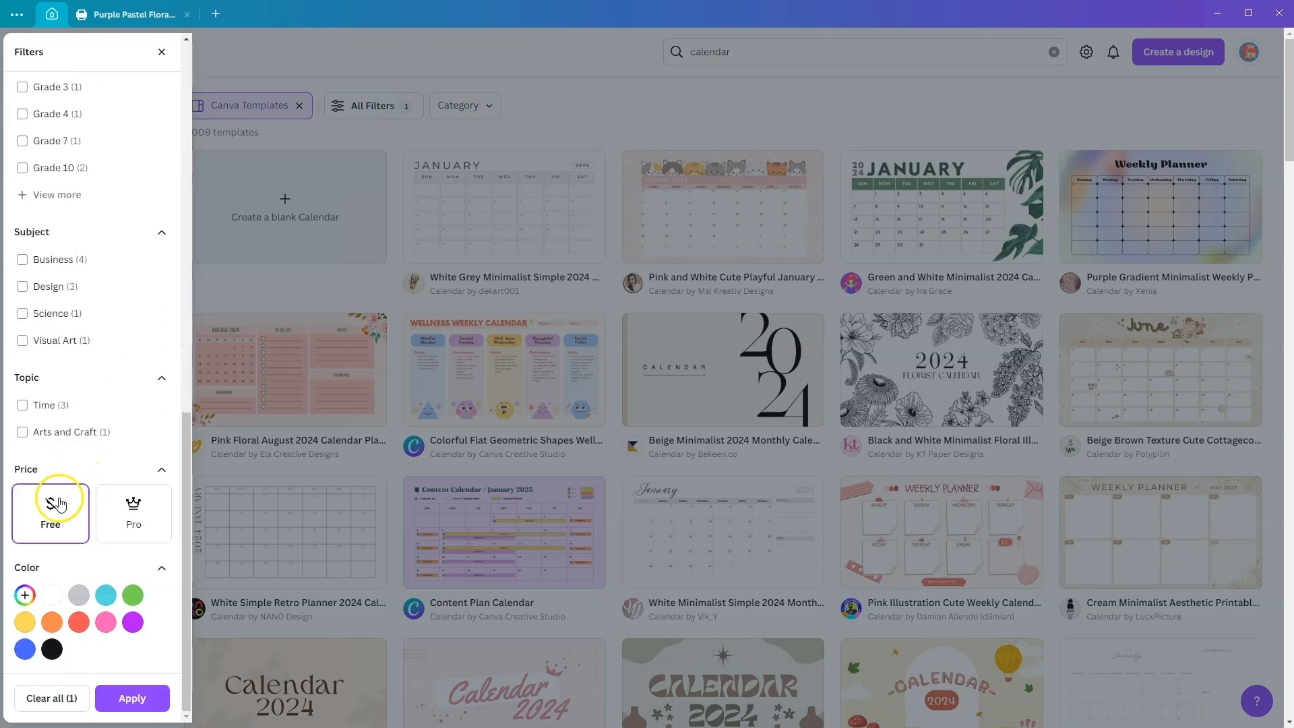
click(138, 696)
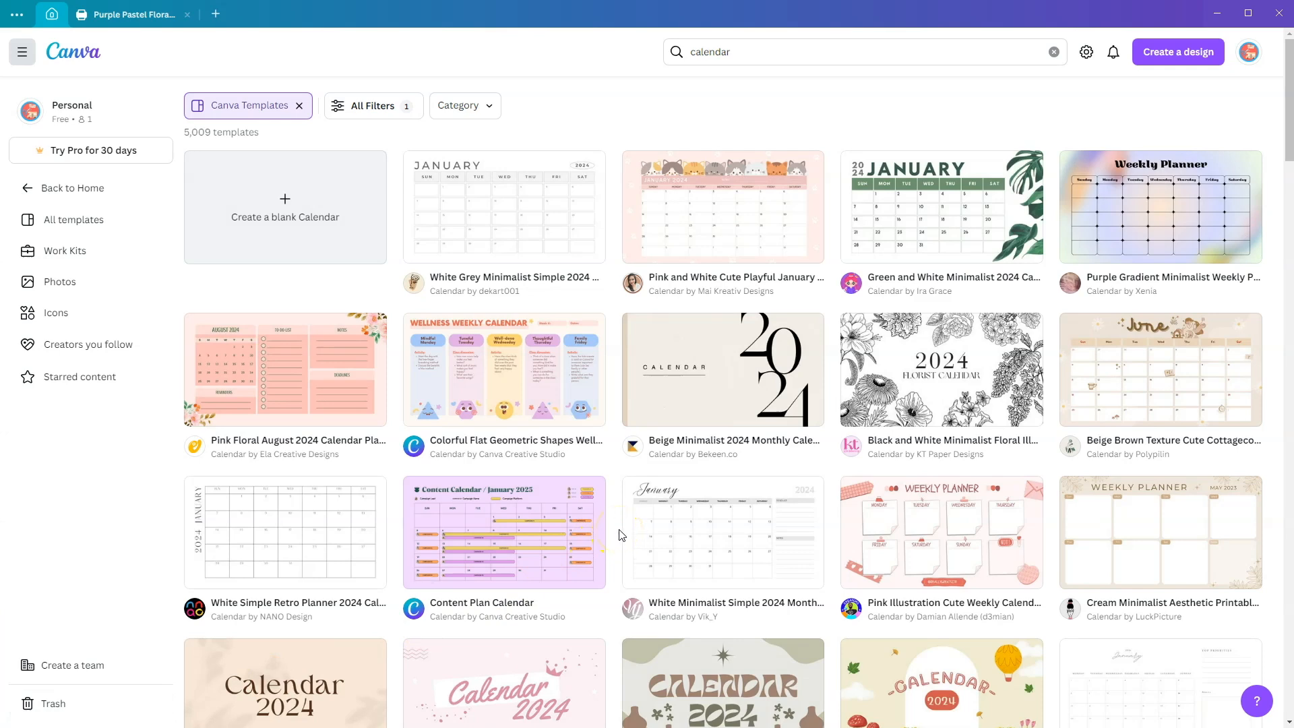
Step: Find the Purple Pastel Floral Minimal Monthly Calendar 2024 template in the results and open it as an editable design
scroll(741, 464, down, 6)
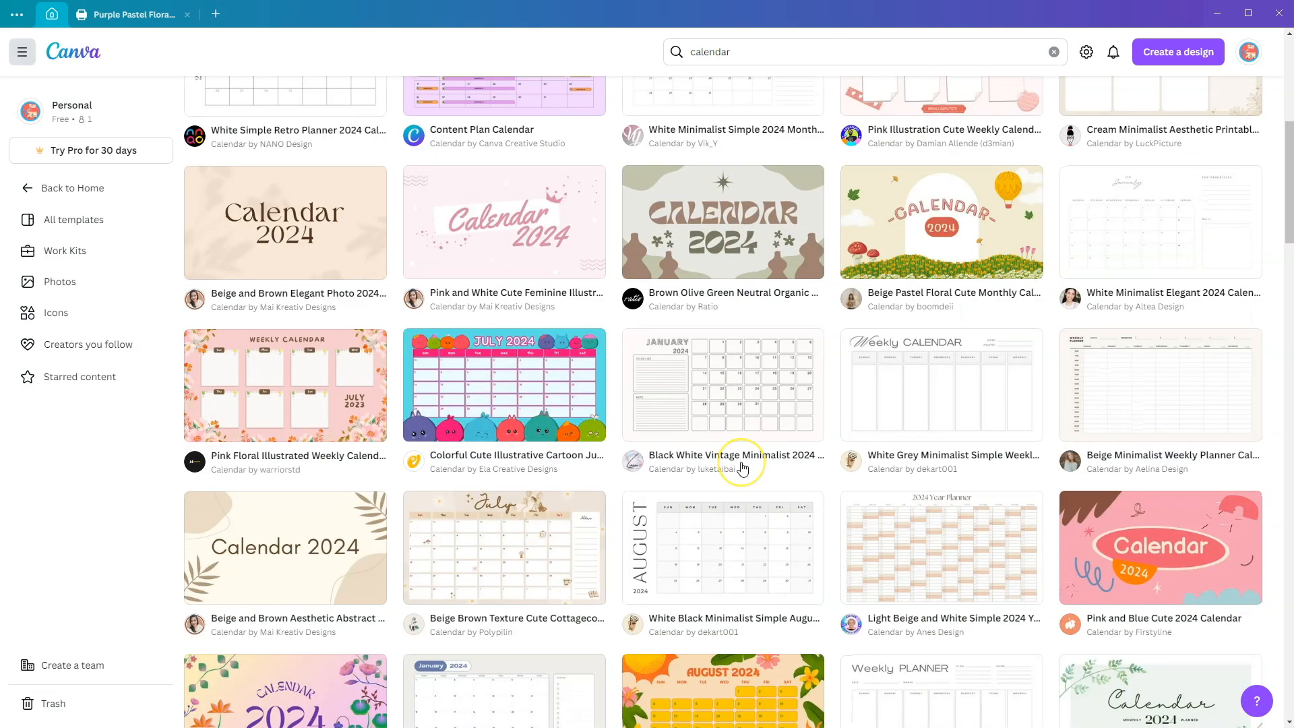
scroll(743, 466, down, 5)
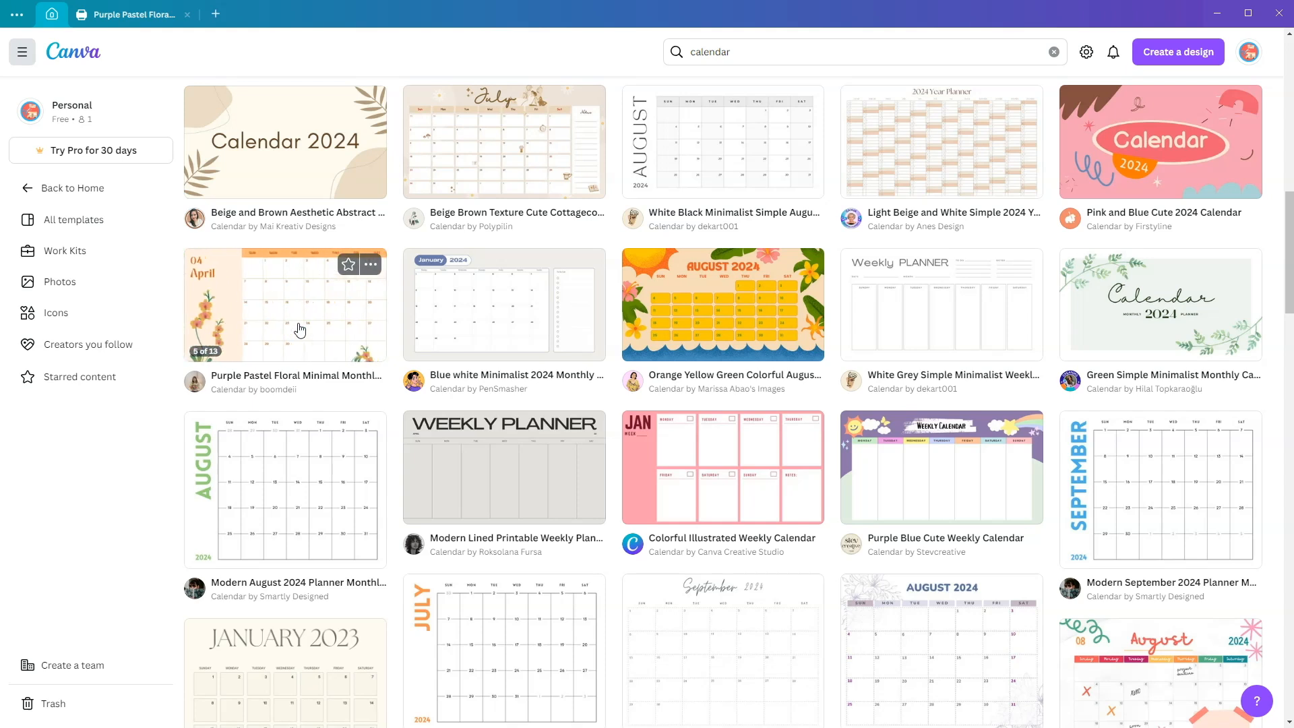
click(300, 327)
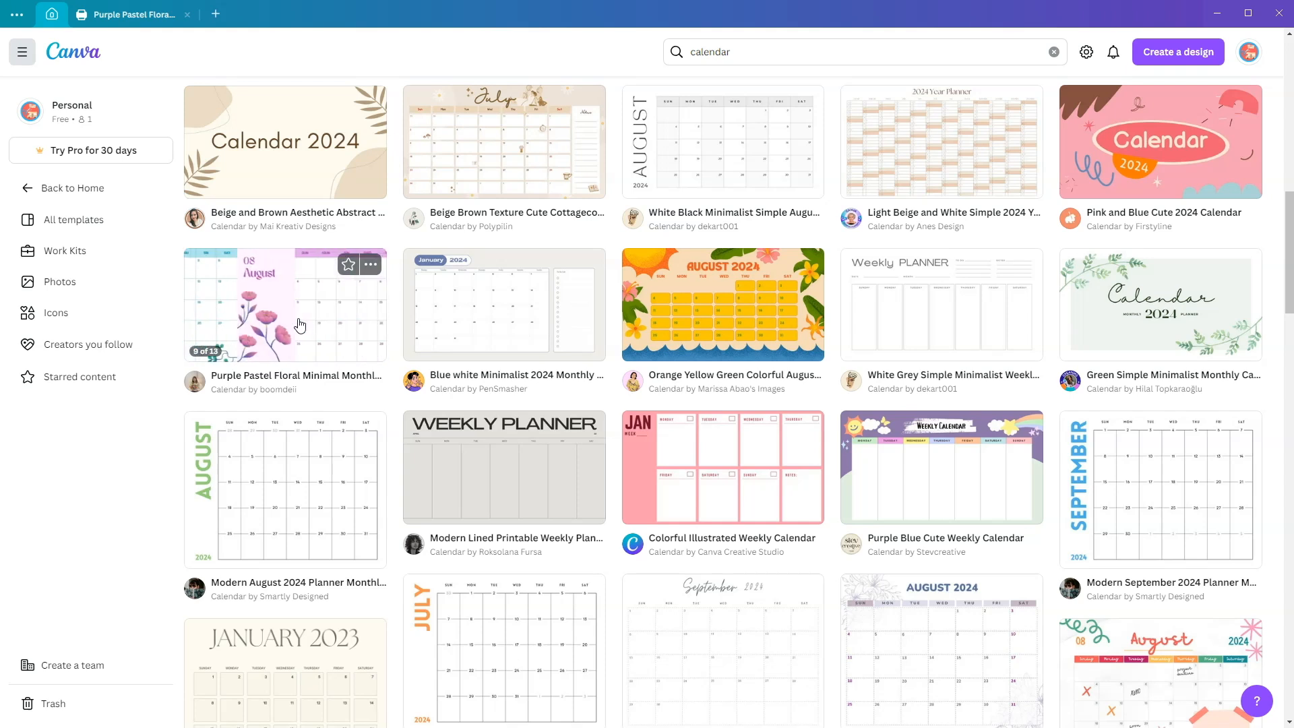
click(318, 356)
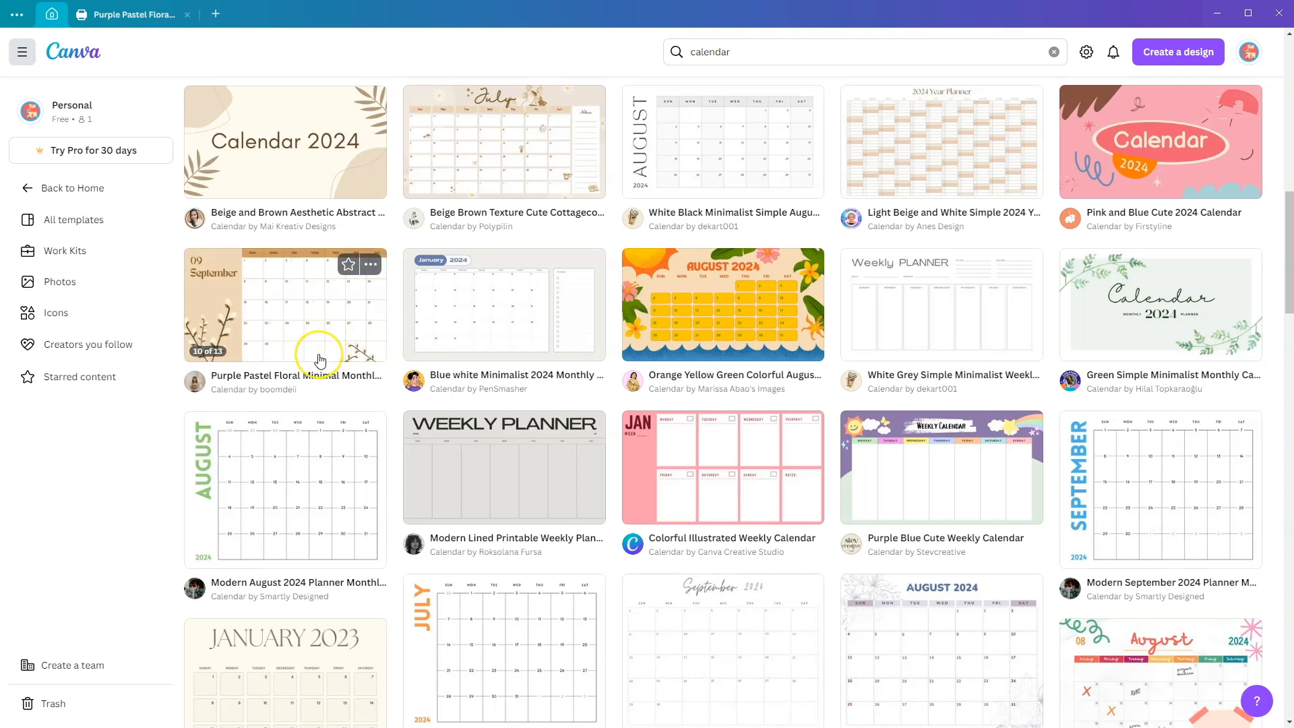
click(297, 316)
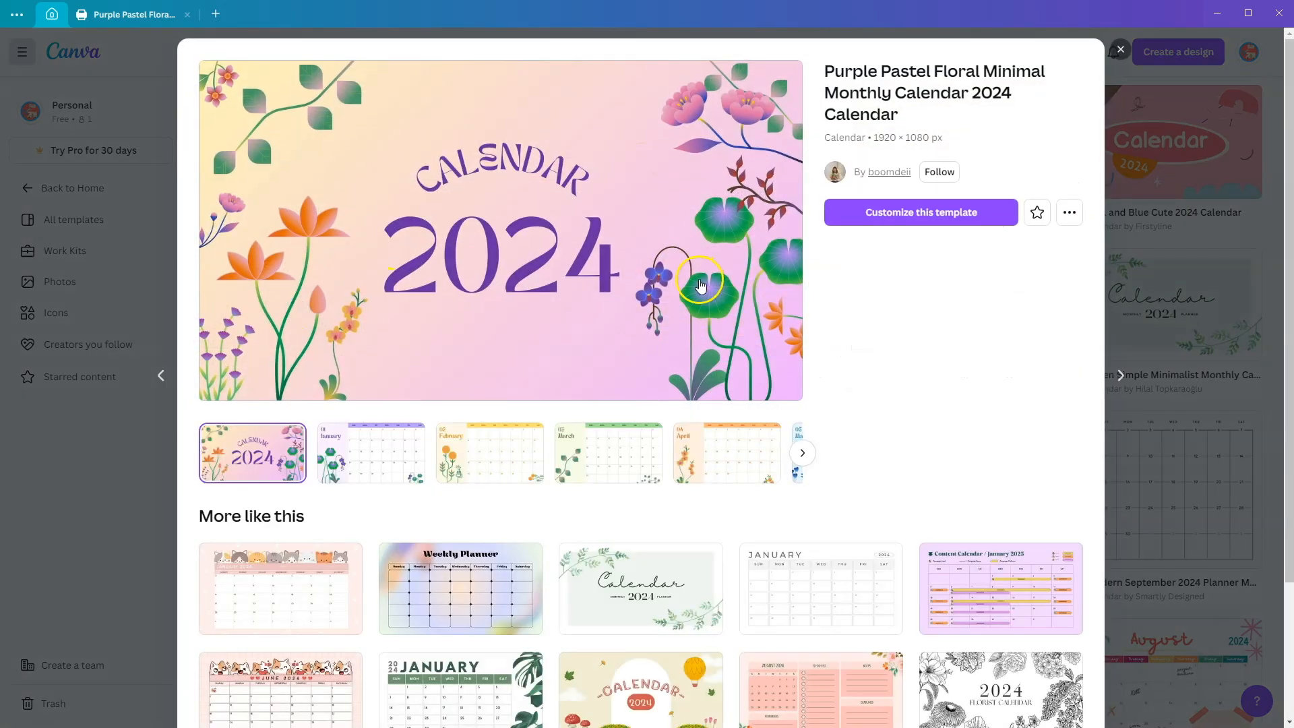
click(903, 231)
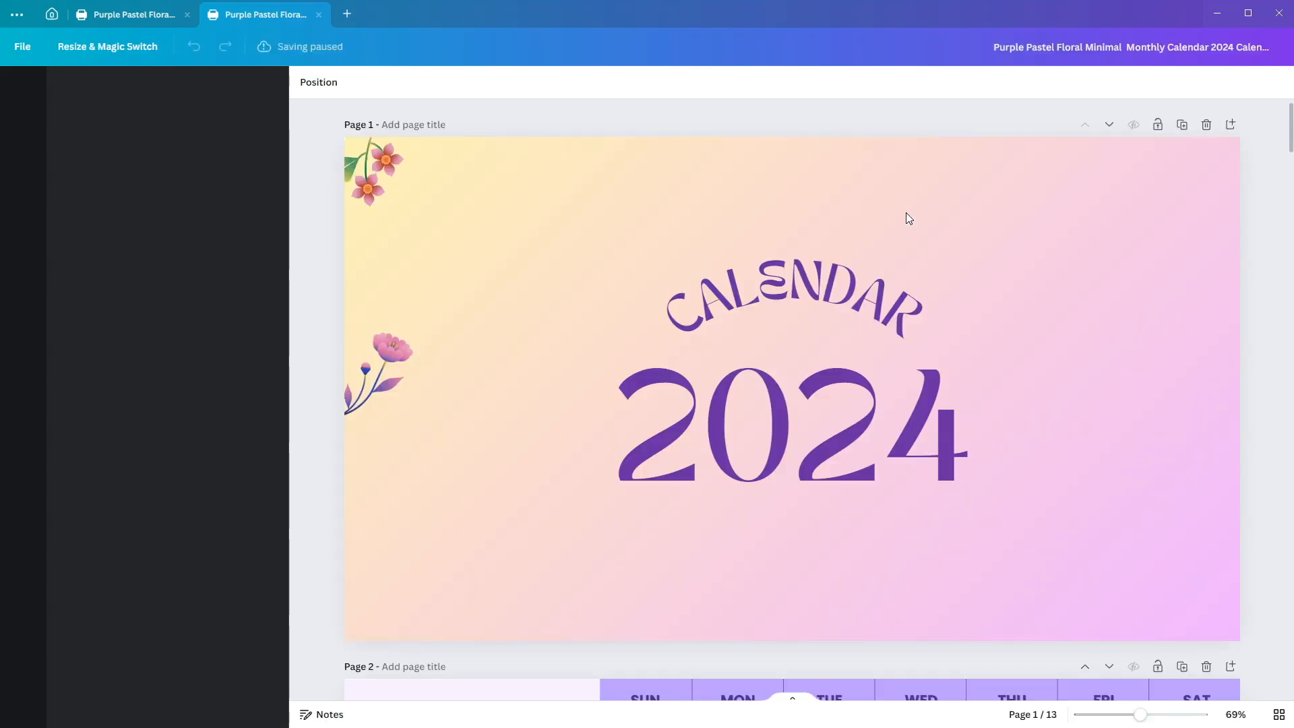
click(758, 286)
scroll(757, 316, down, 8)
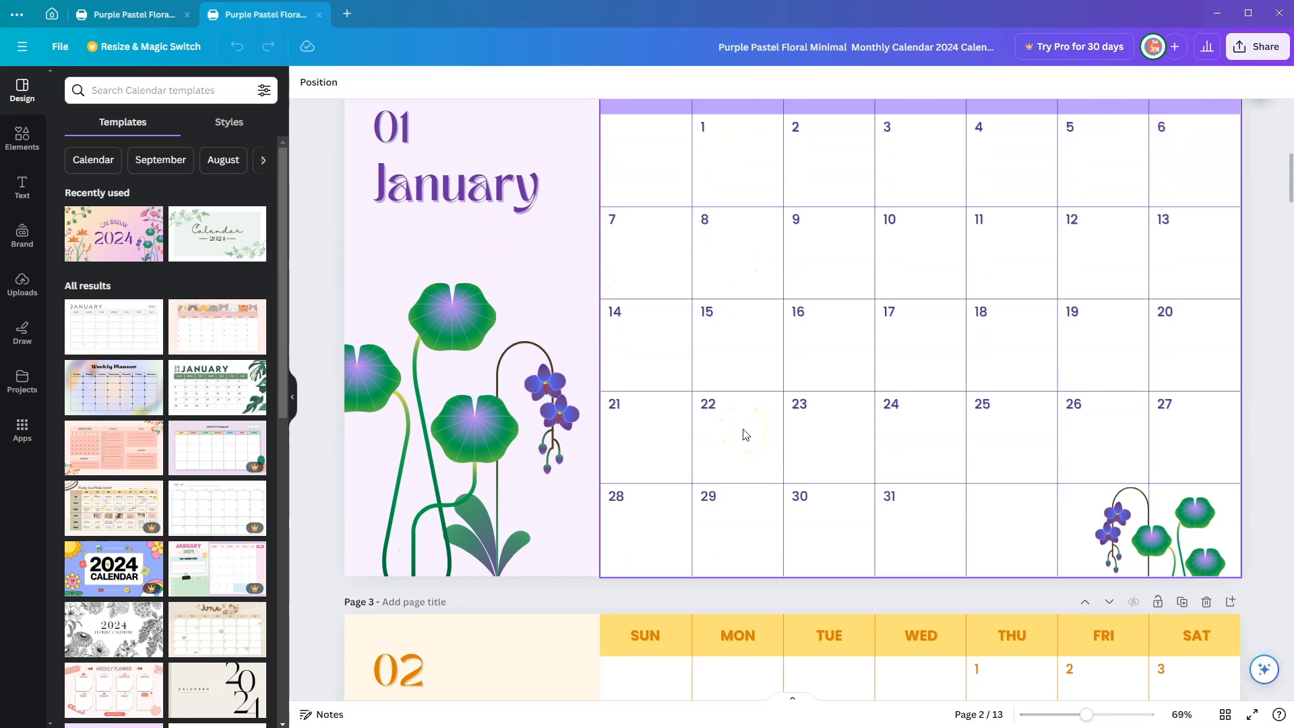
click(647, 313)
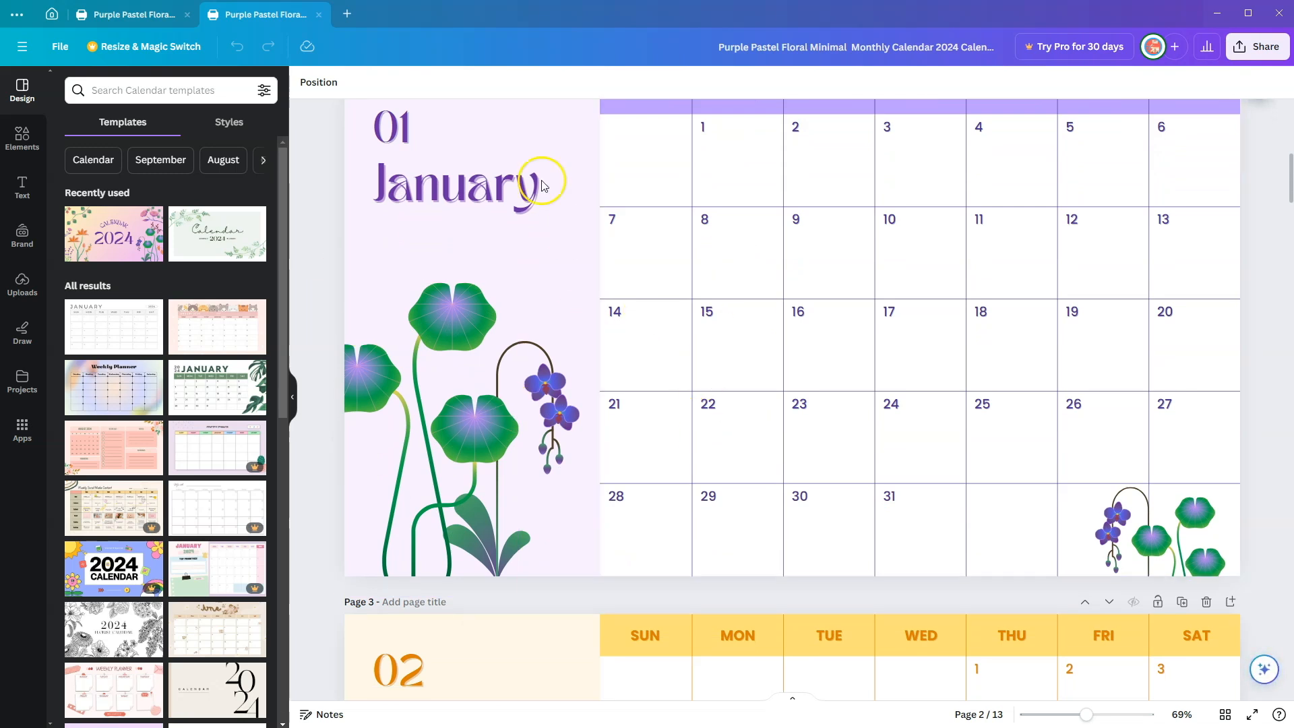
Step: Create a new blank custom-size design 6 in wide and 8 in high
click(346, 14)
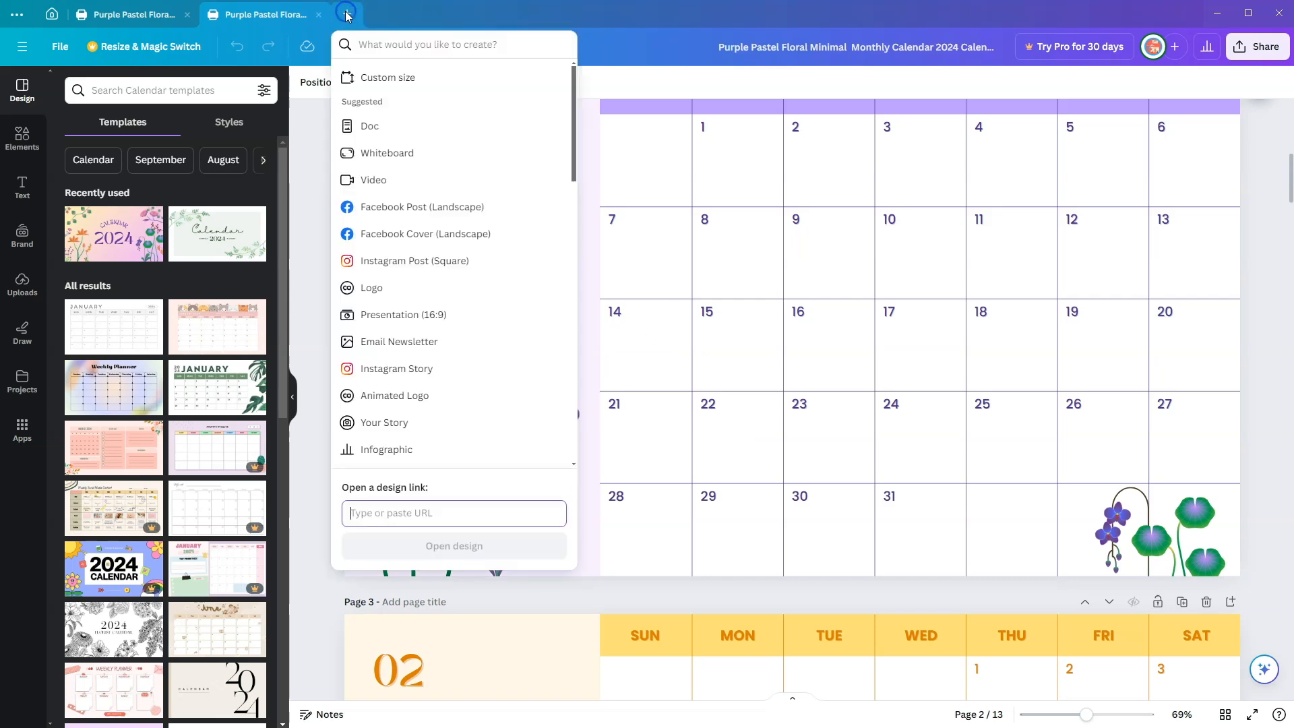
click(385, 78)
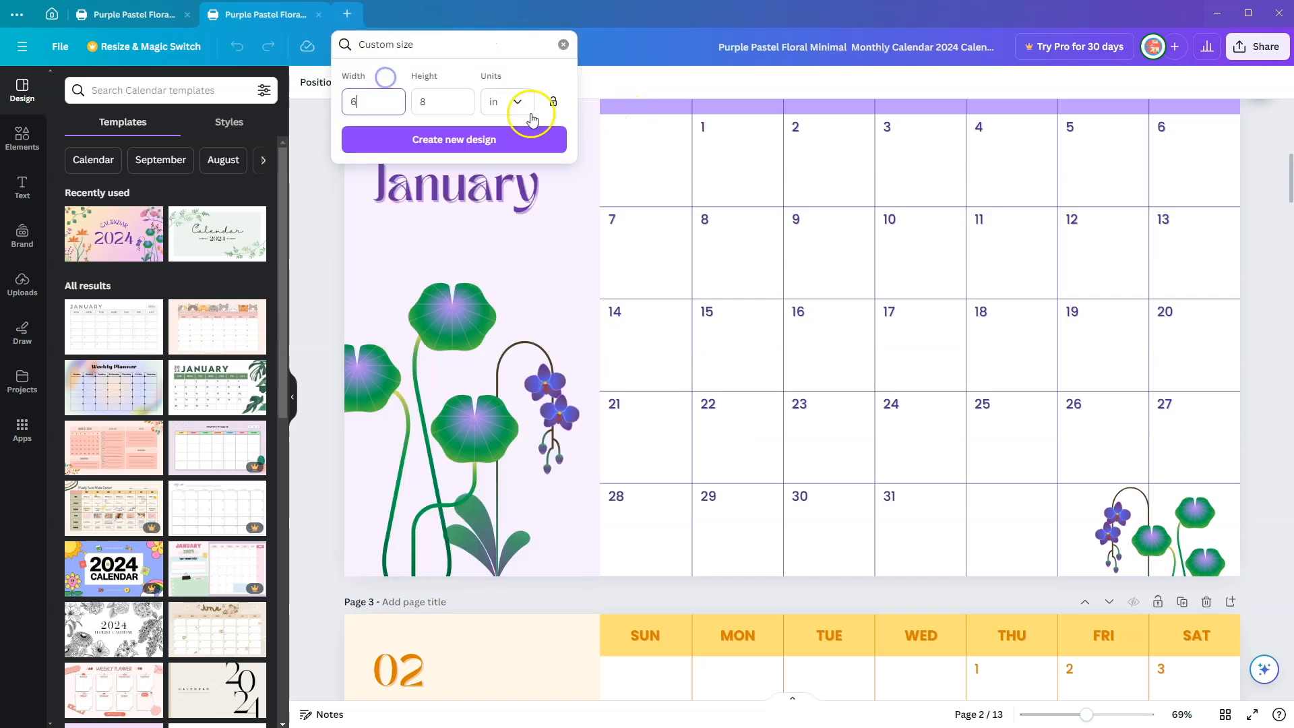
click(357, 101)
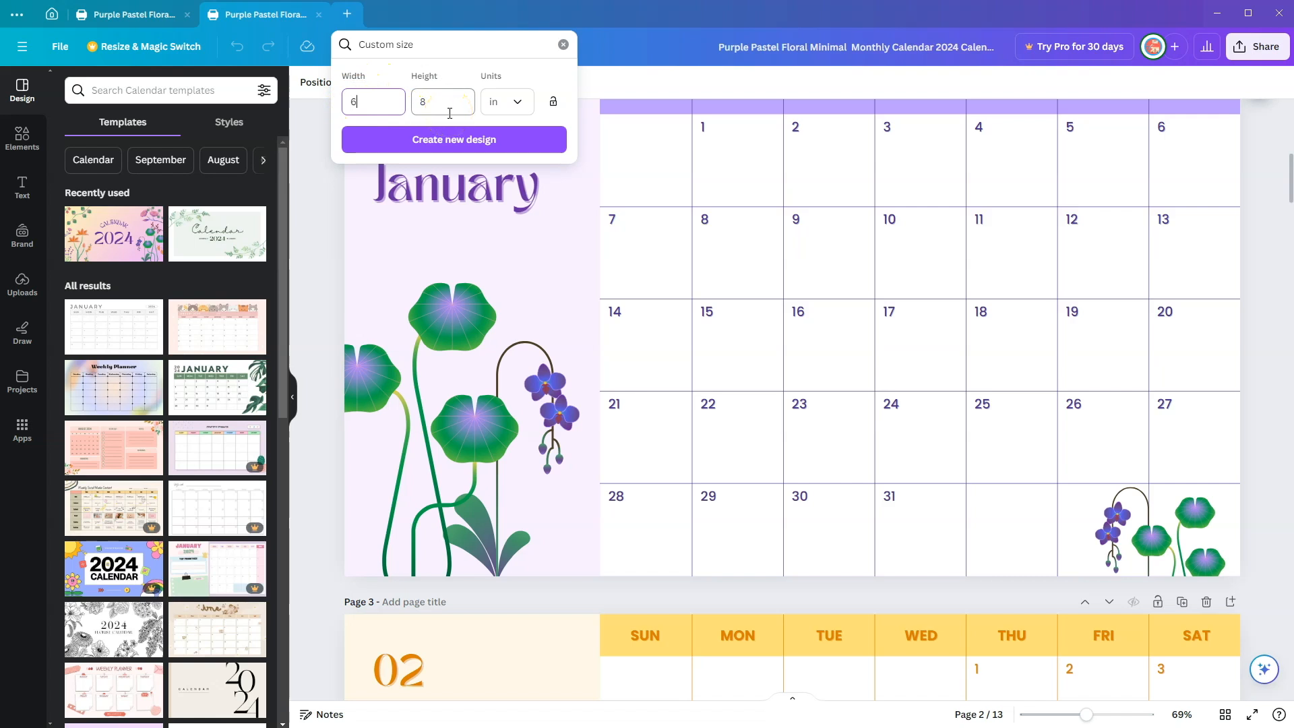
click(461, 146)
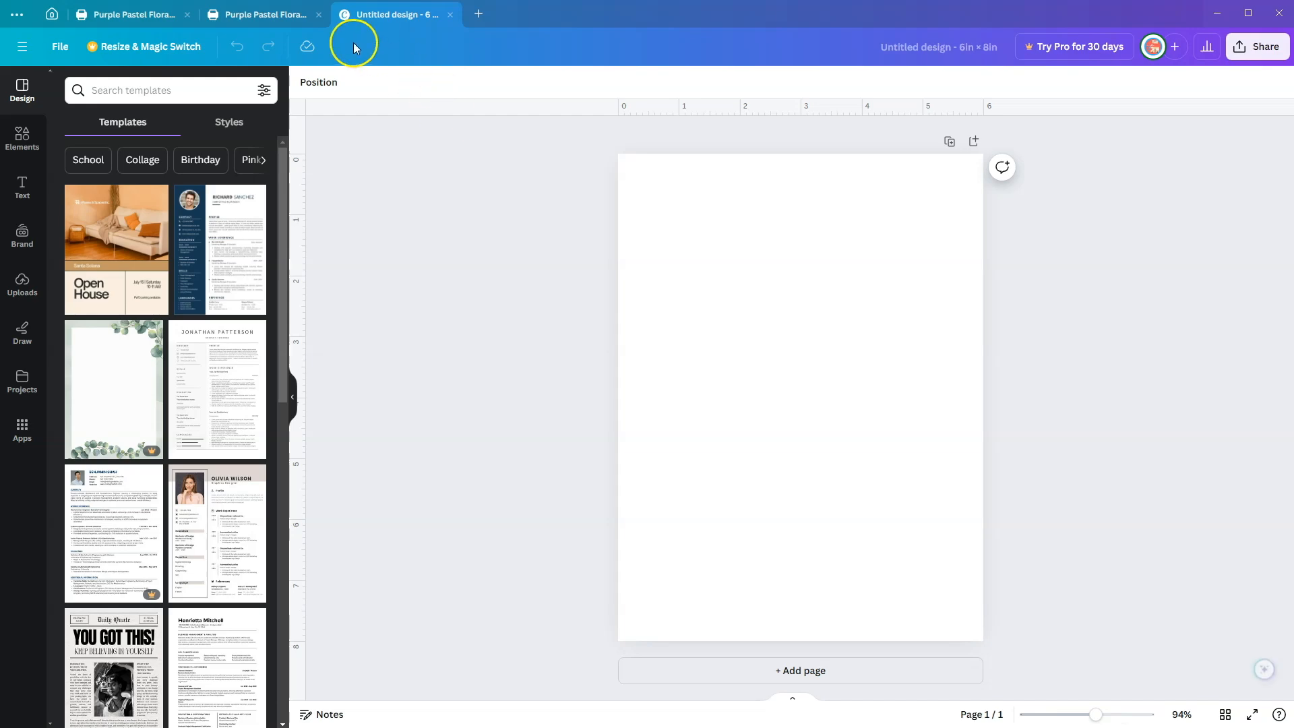
Step: Copy all June page elements from the floral calendar into the 6 × 8 in design and shrink them to about 3.8 in wide
click(262, 20)
scroll(733, 358, down, 10)
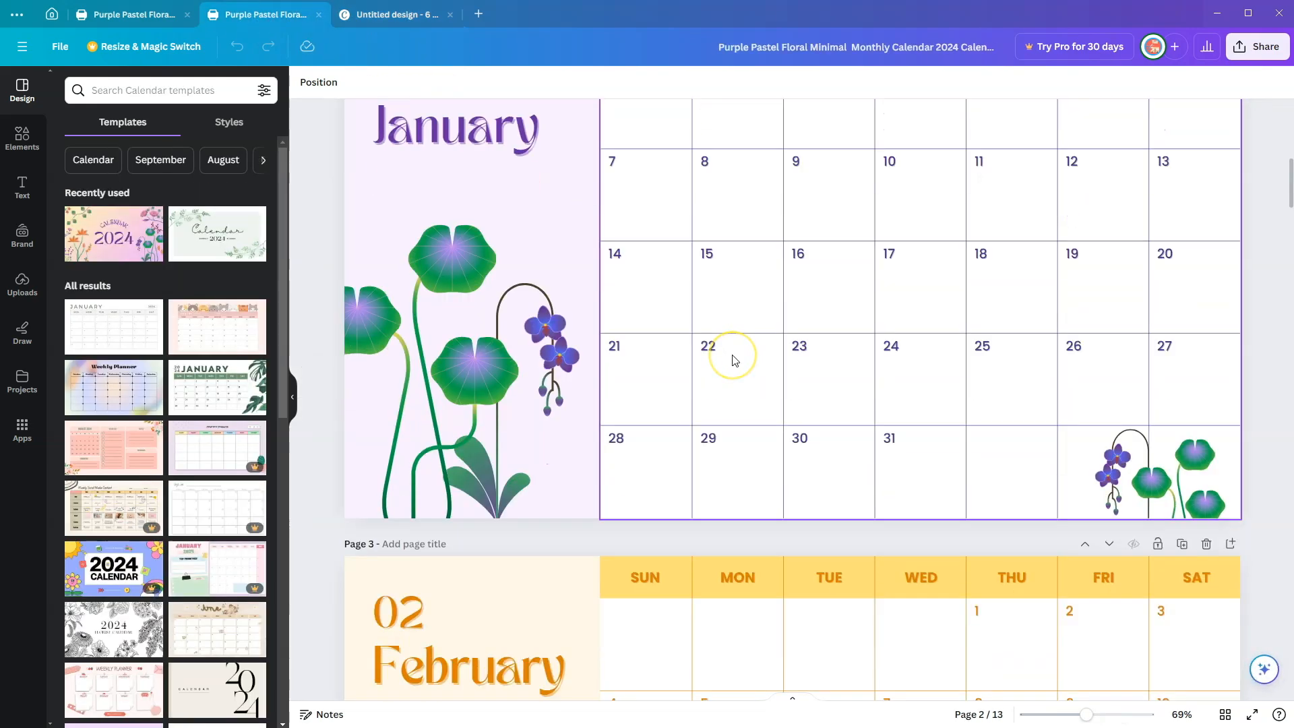
scroll(733, 361, down, 20)
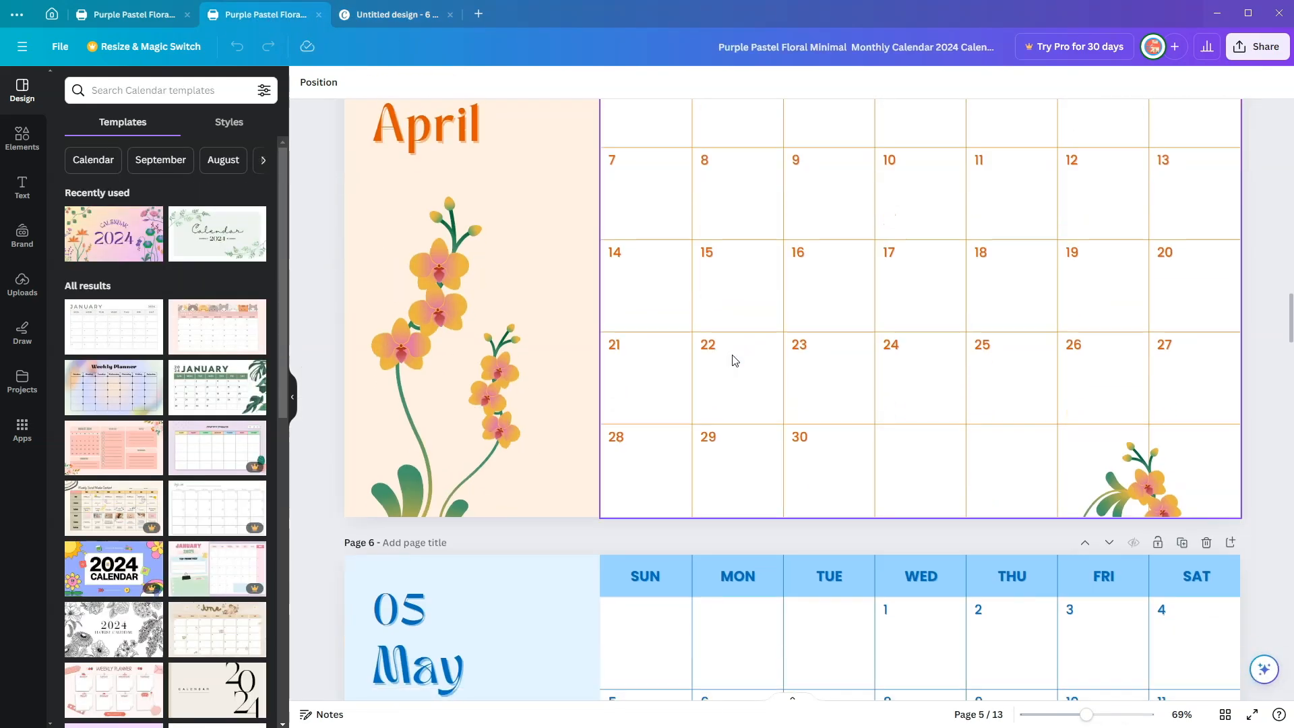
scroll(735, 360, down, 8)
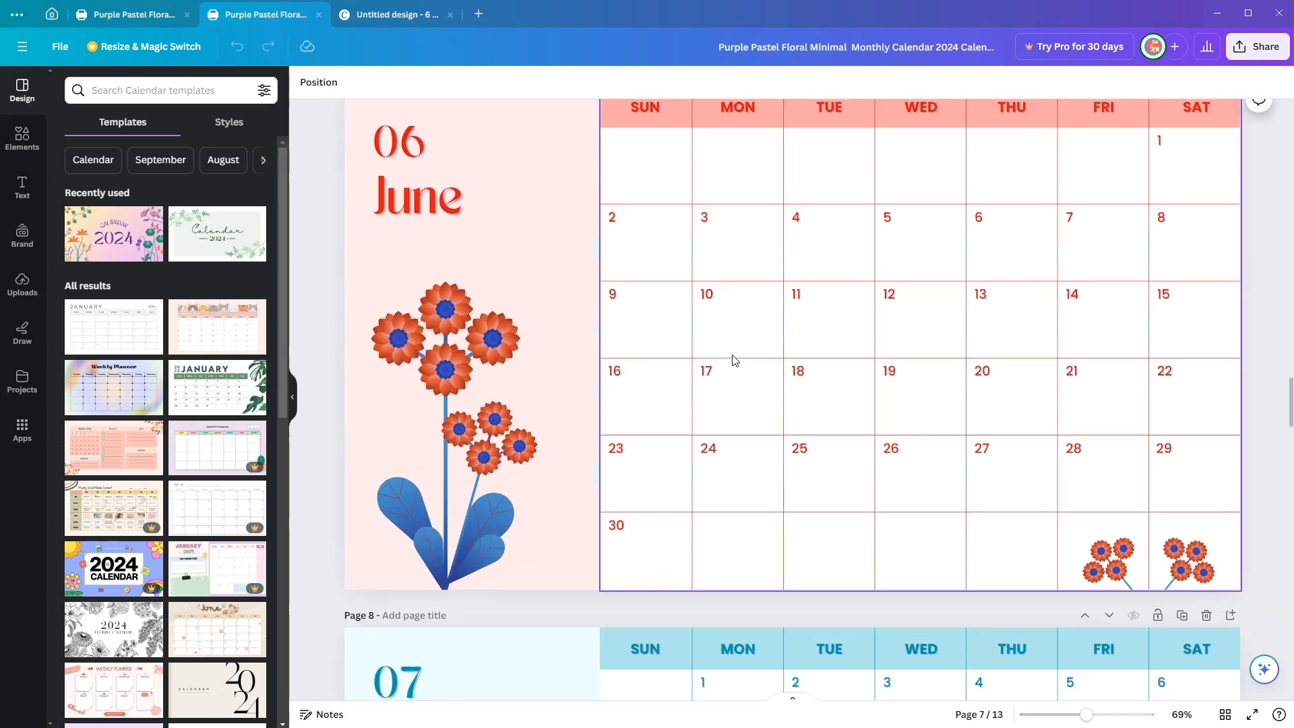
scroll(733, 360, up, 2)
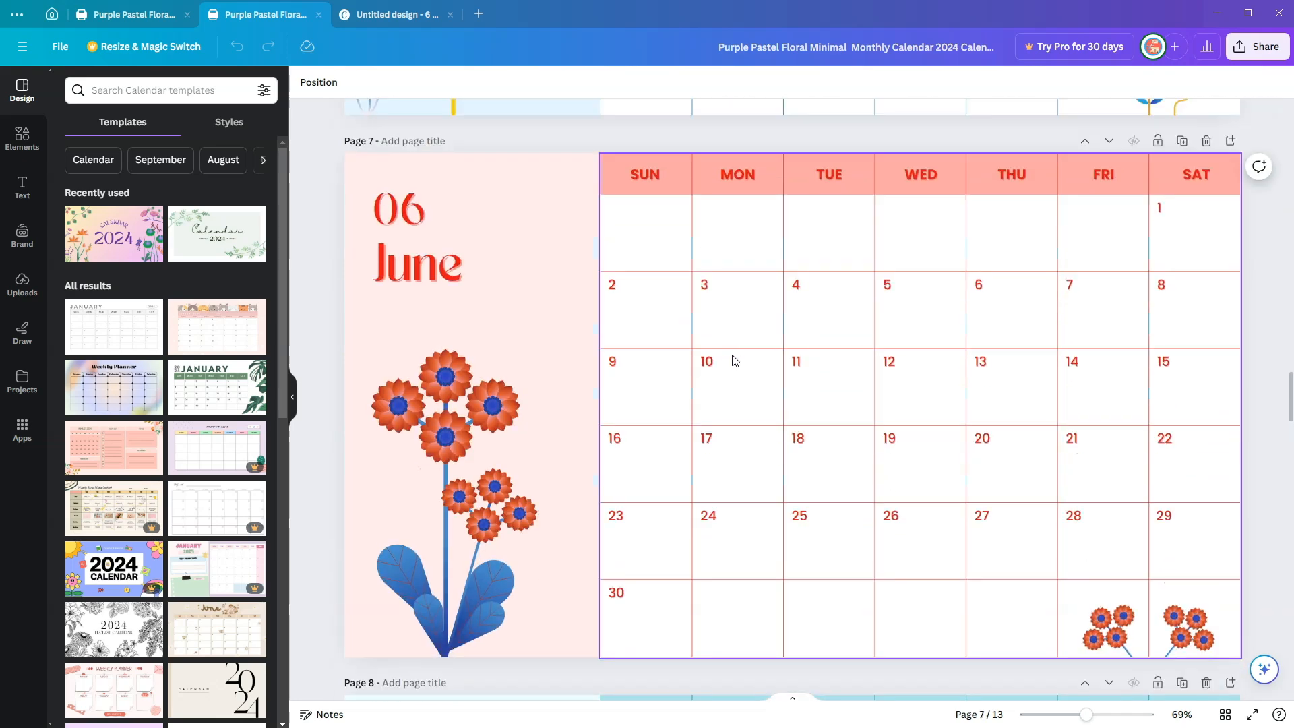
drag(349, 163, 1233, 651)
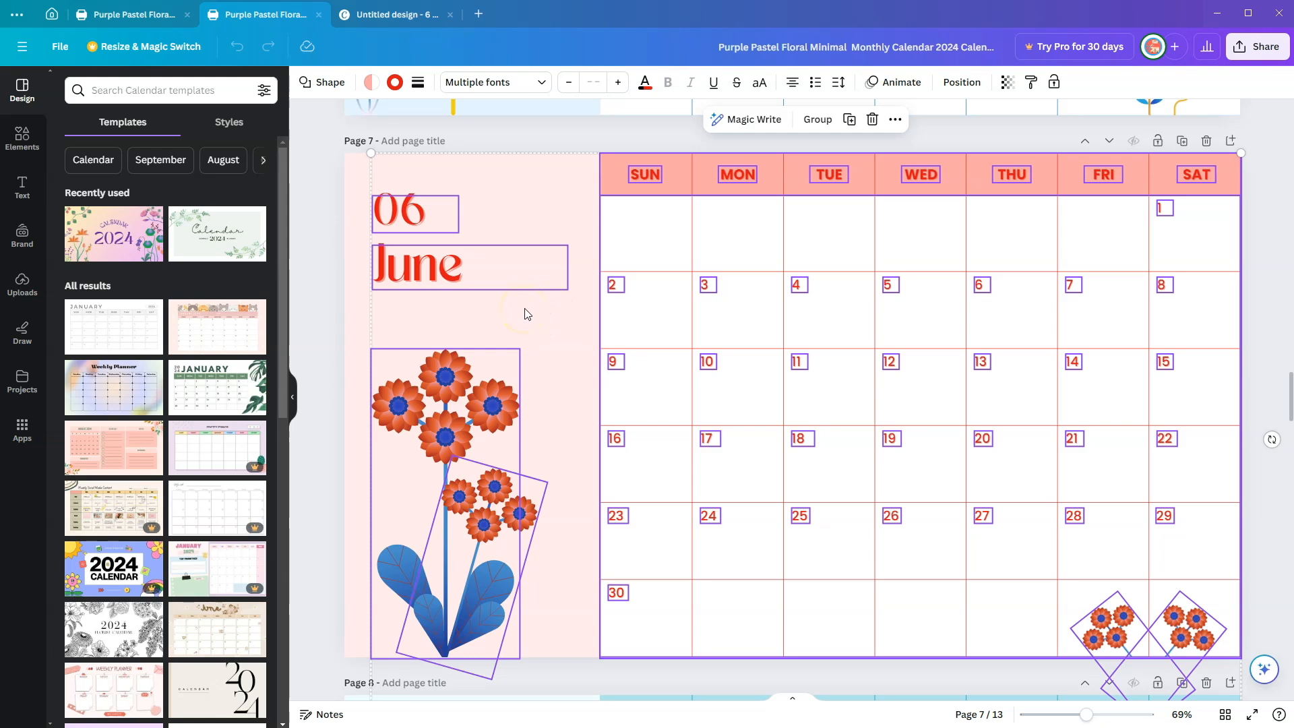
click(398, 15)
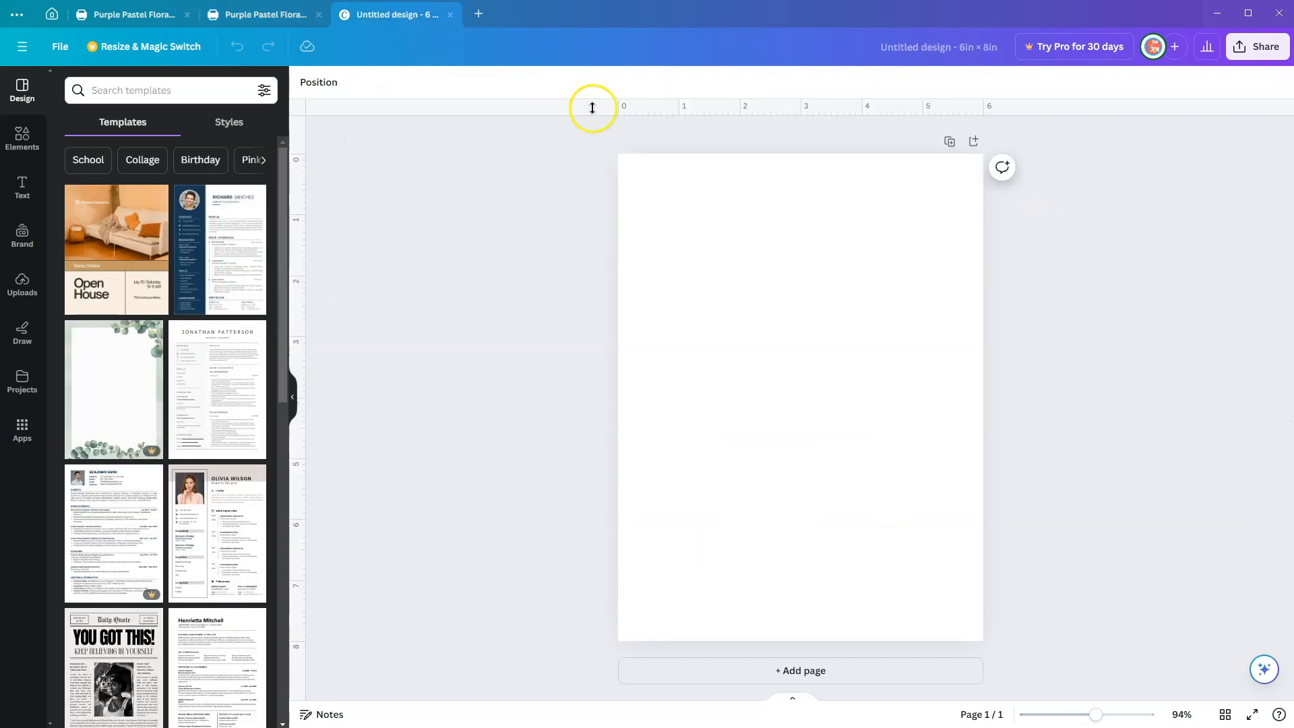
key(ctrl+v)
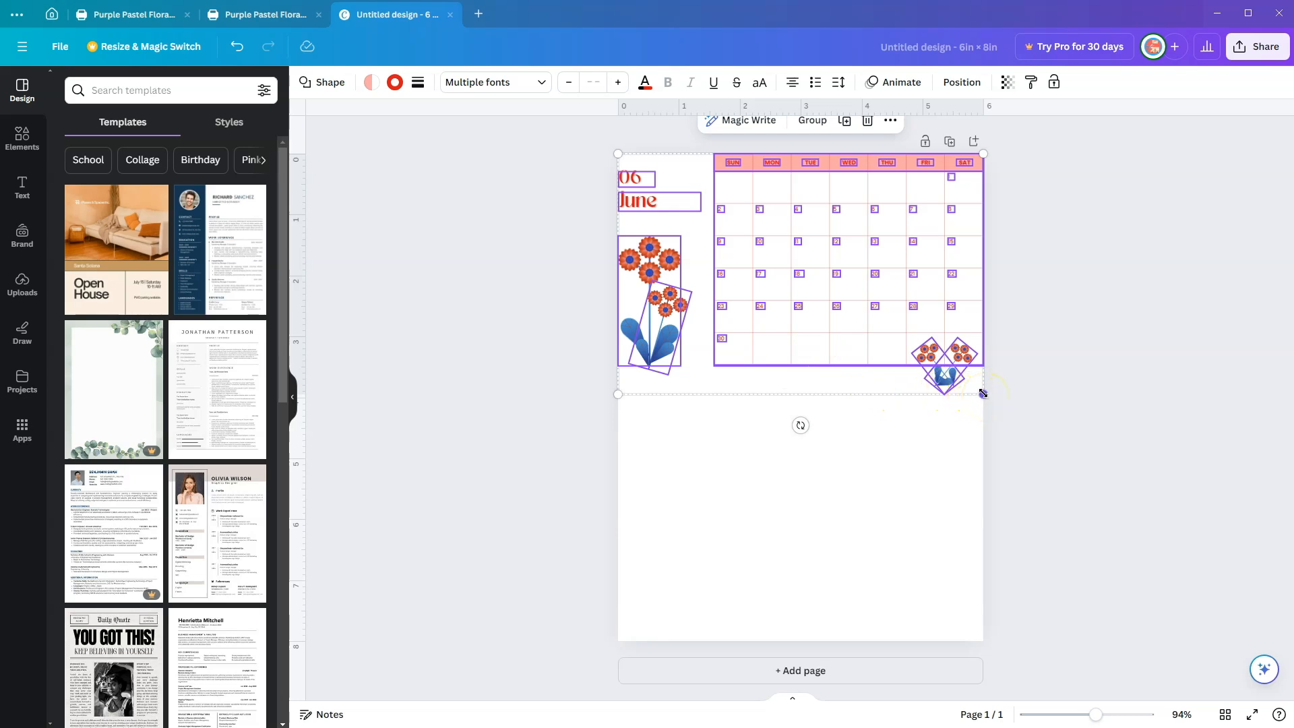
drag(979, 389, 862, 287)
click(807, 275)
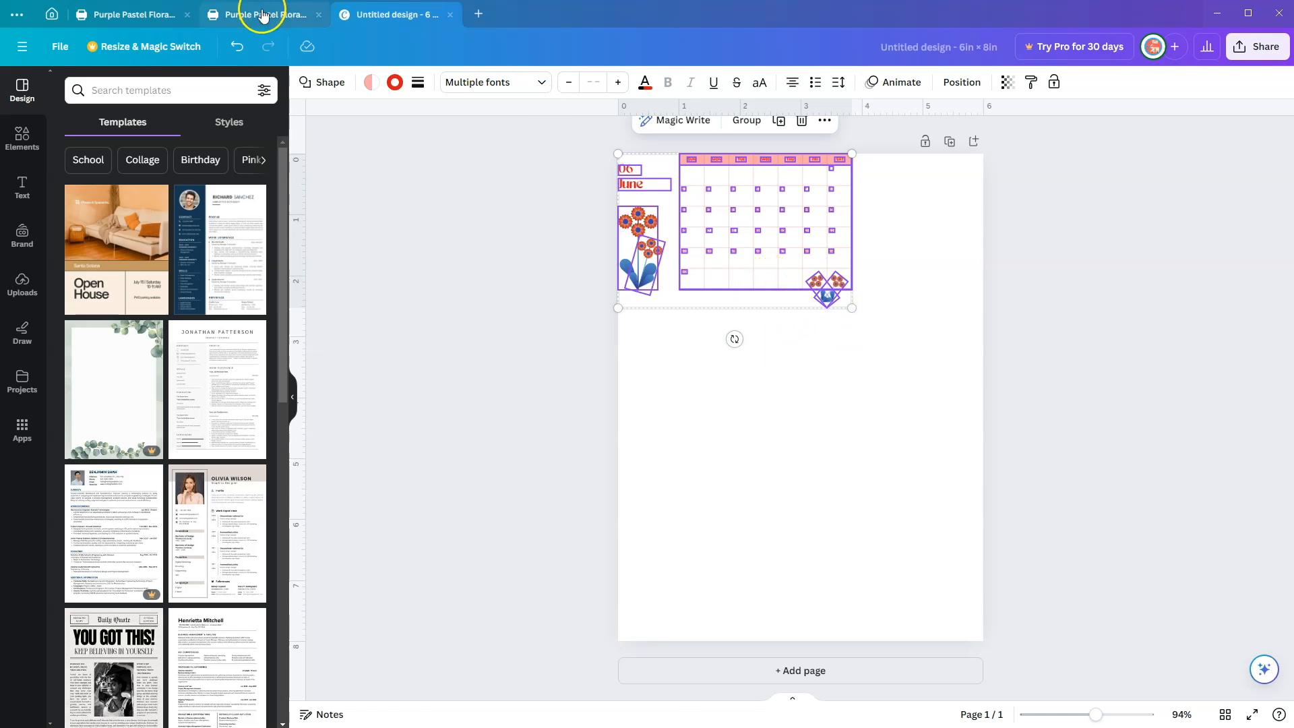
Step: Copy all elements of the floral calendar's July page and paste them into the 6 × 8 in design
click(263, 16)
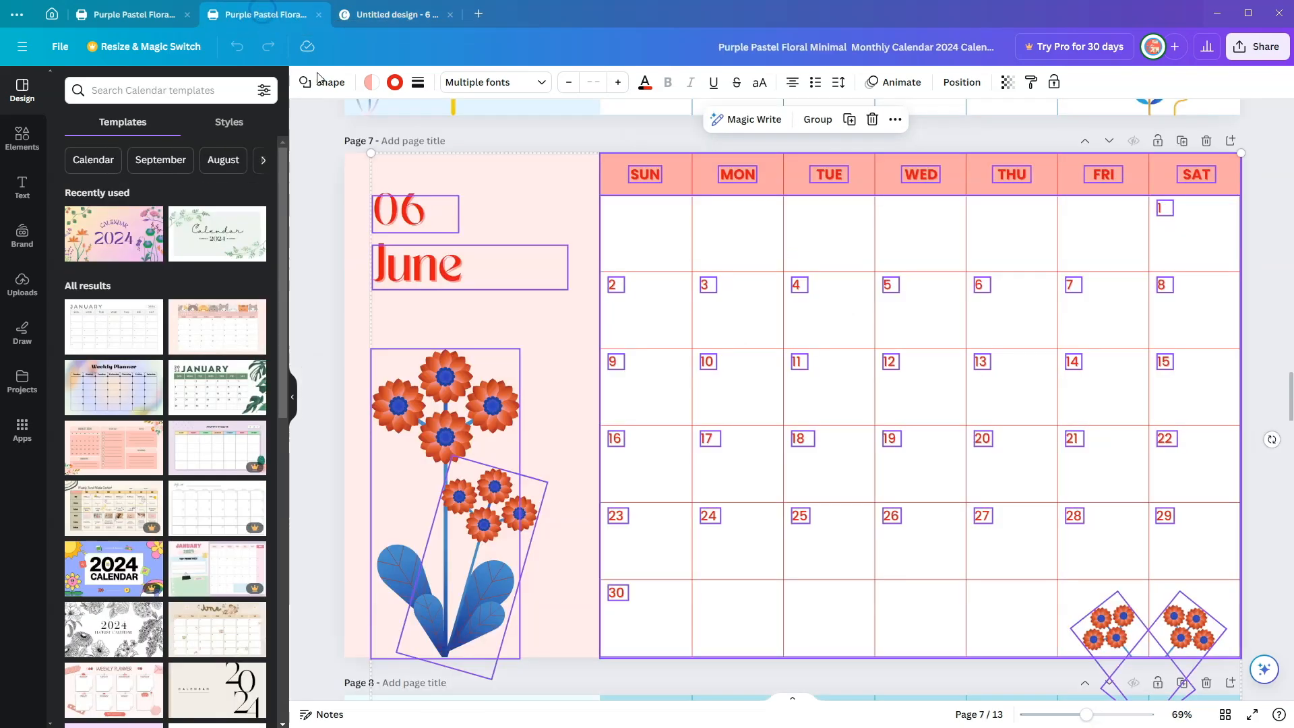
scroll(766, 494, down, 3)
scroll(767, 494, down, 5)
scroll(767, 488, up, 1)
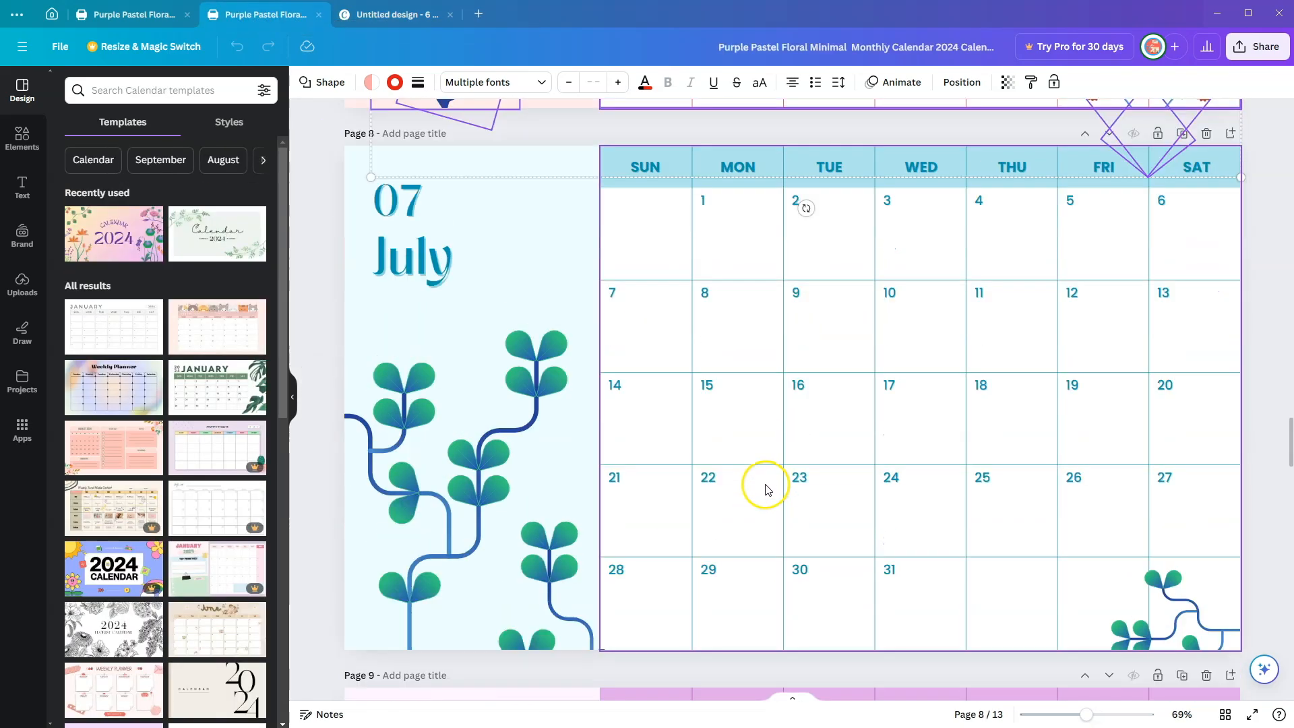
drag(350, 166, 1217, 657)
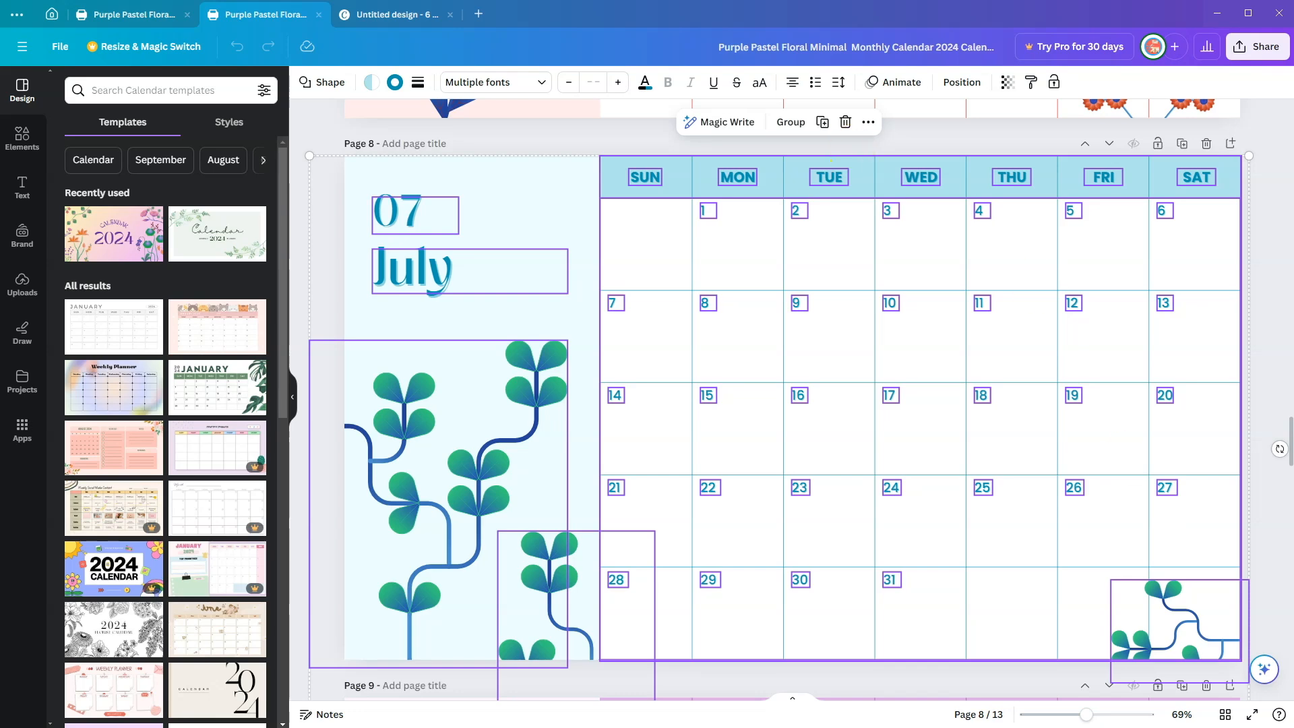
click(396, 20)
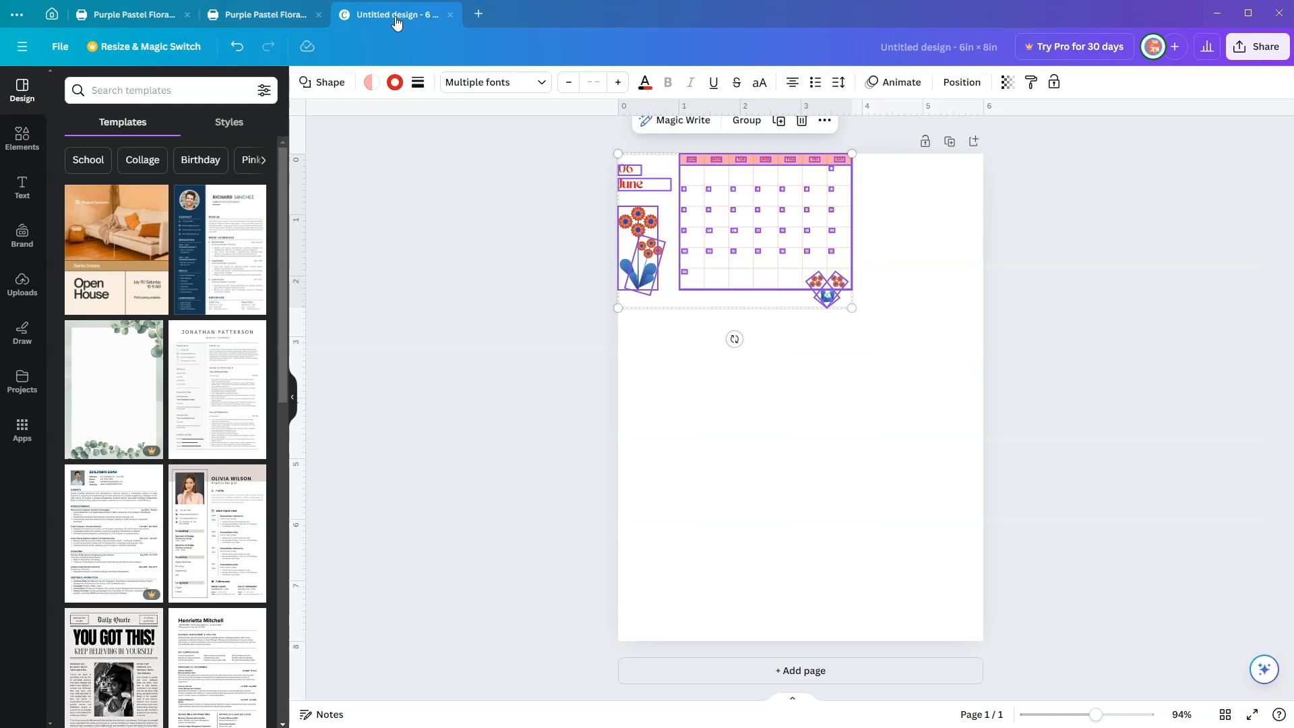
key(ctrl+v)
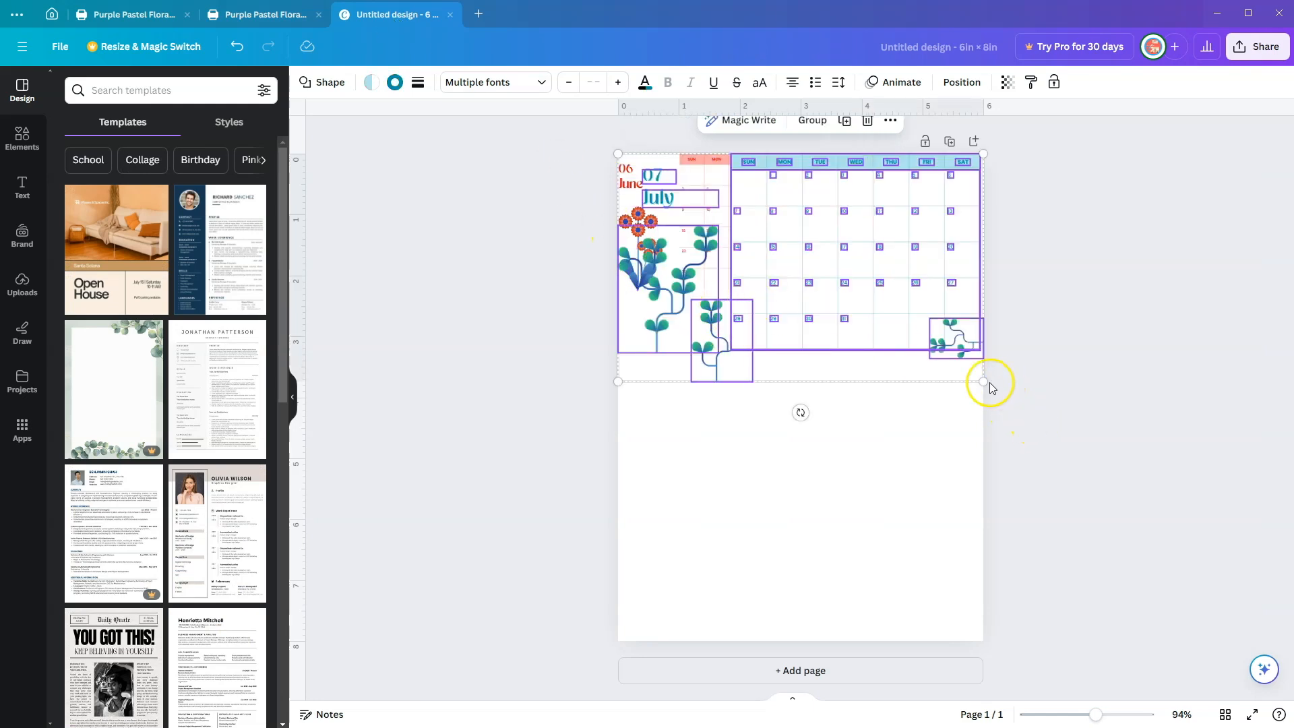
Step: Shrink the pasted July calendar to about 4 in wide and place it directly below the June calendar
drag(984, 382, 877, 285)
drag(786, 305, 773, 466)
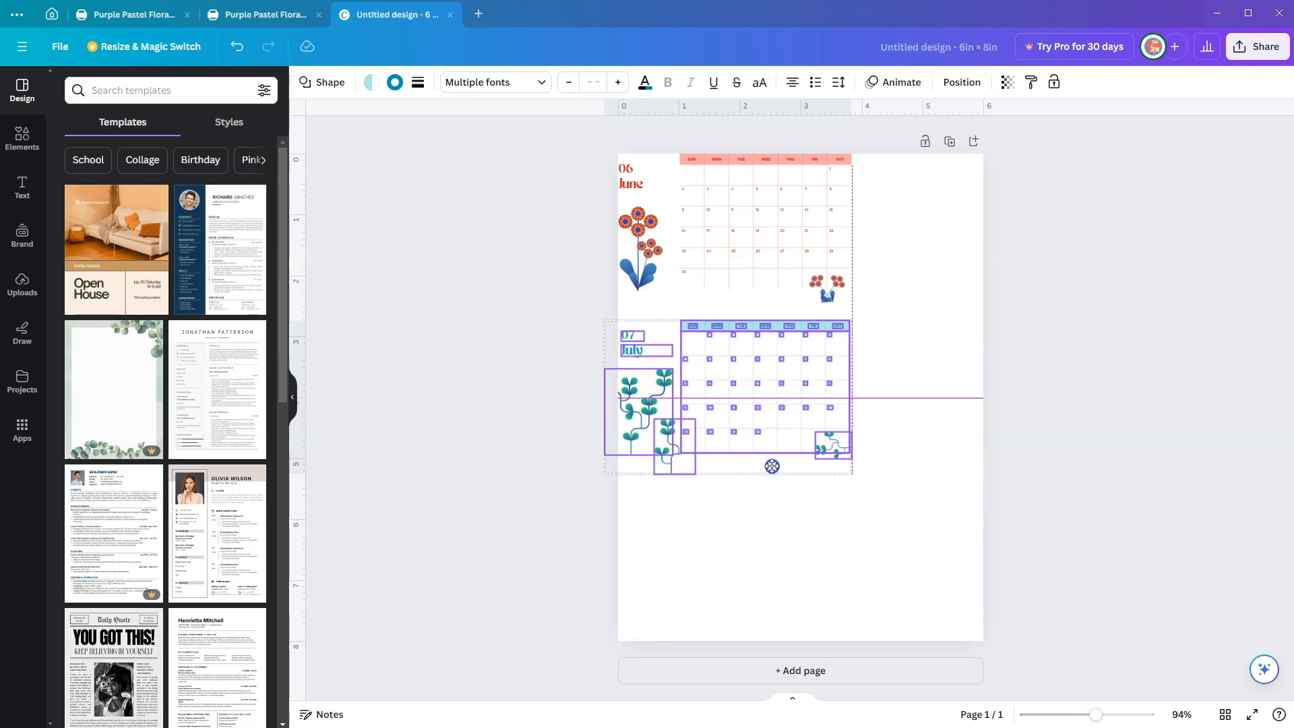
click(911, 465)
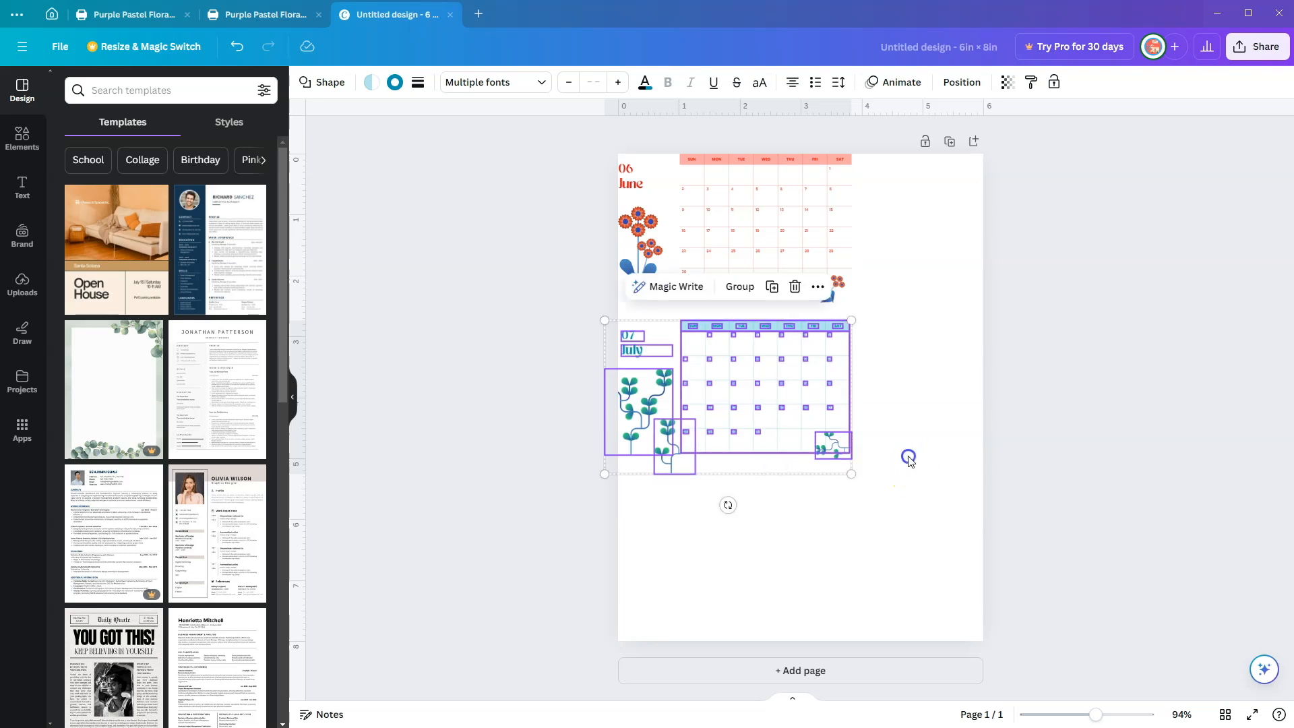
click(765, 228)
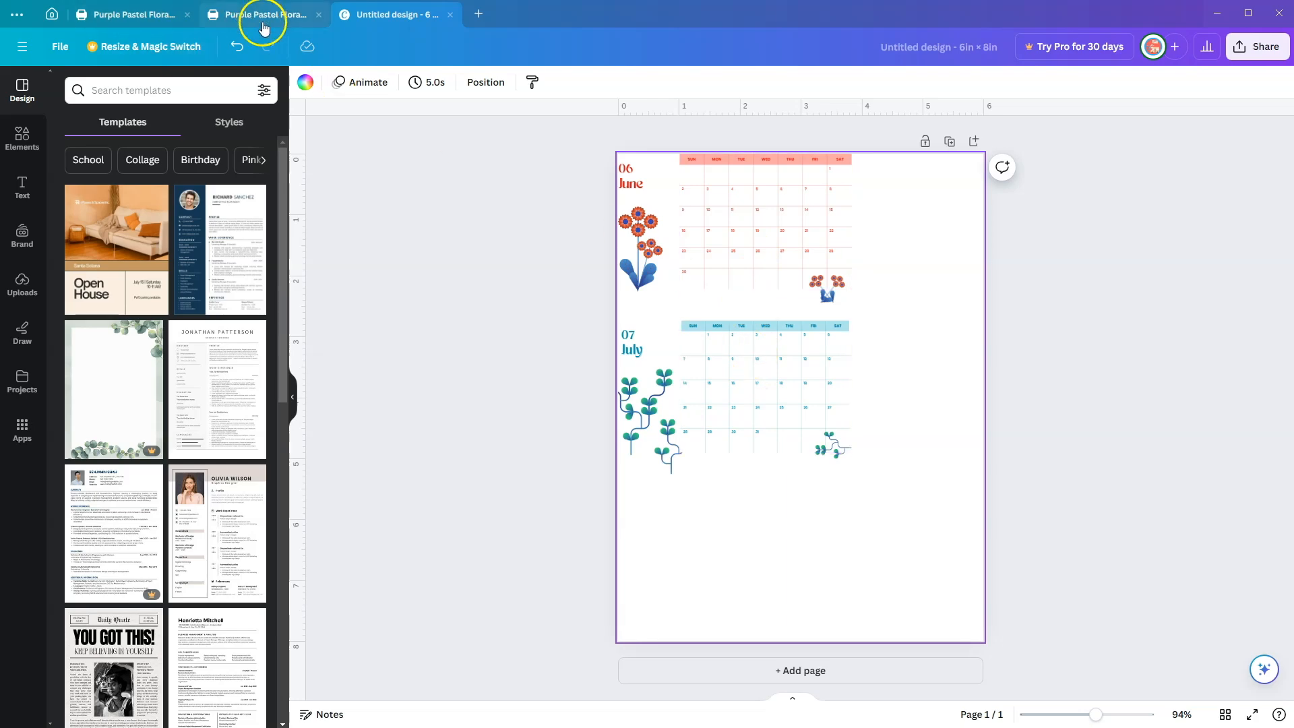
Step: Copy all elements of the floral calendar's August page and paste them into the 6 × 8 in design
click(264, 26)
scroll(669, 391, down, 8)
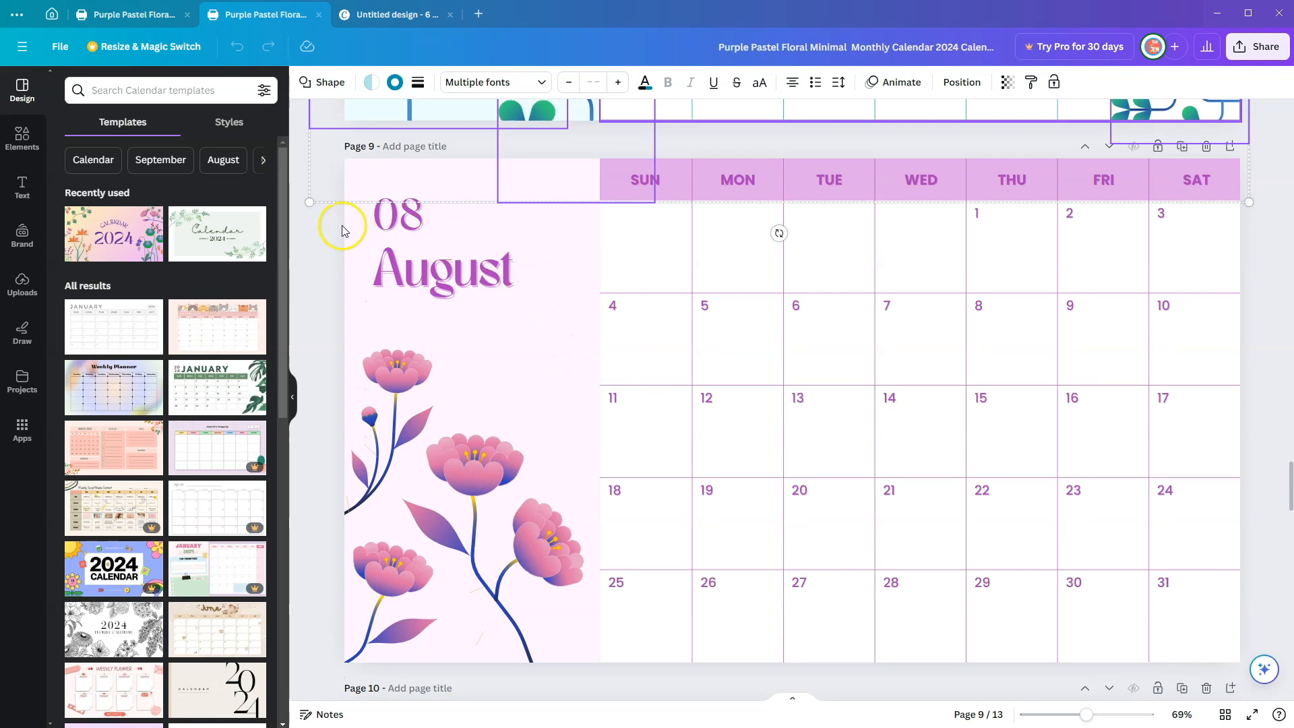
click(354, 174)
drag(352, 169, 1232, 657)
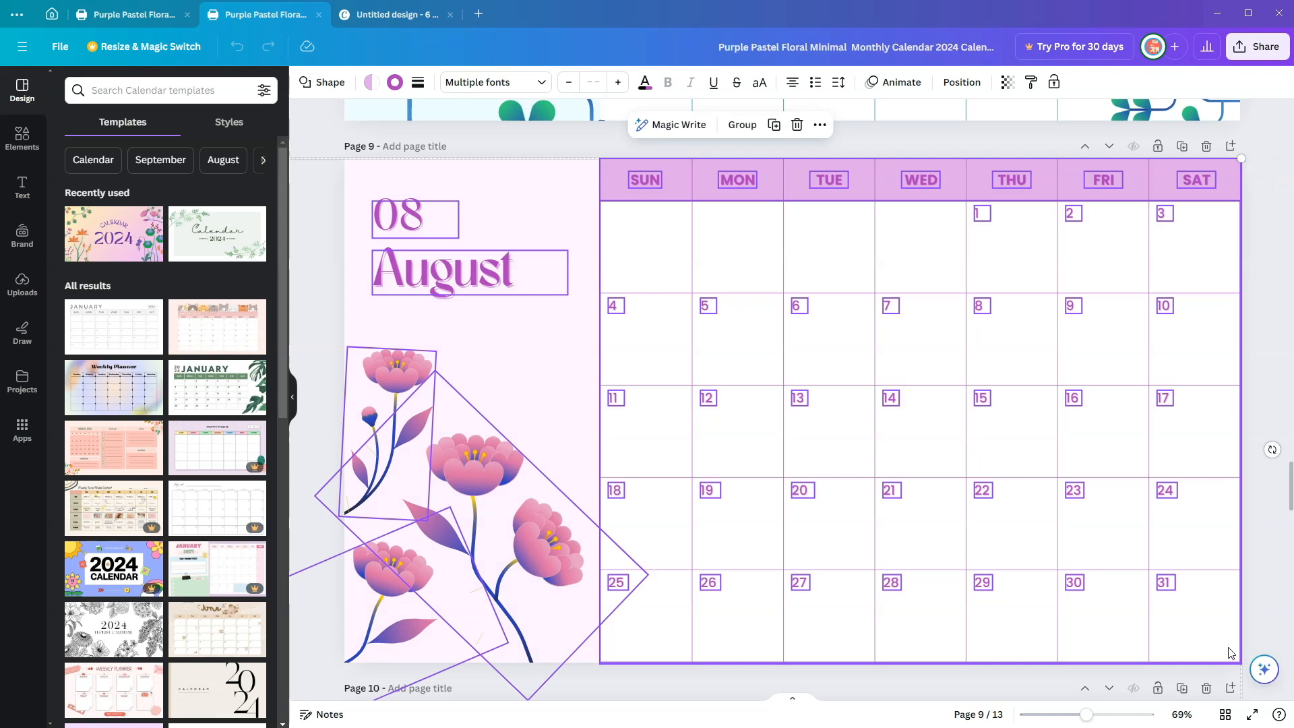
click(398, 20)
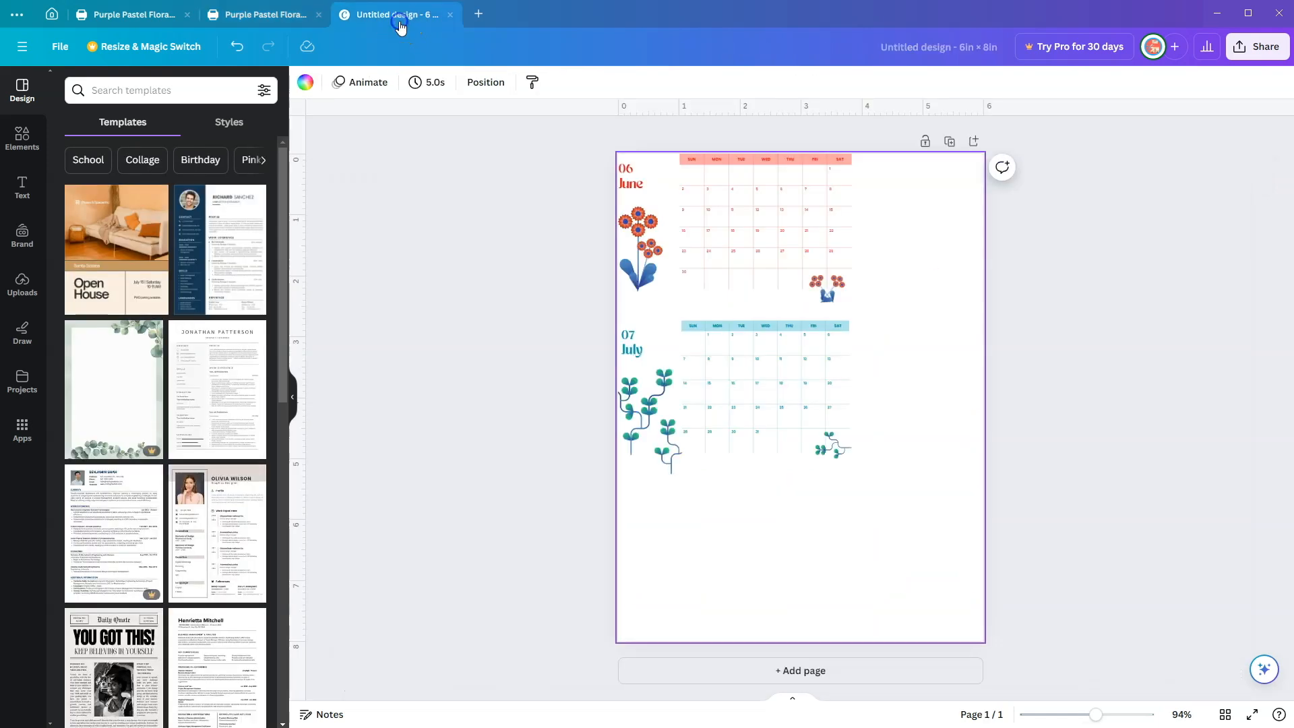
key(ctrl+v)
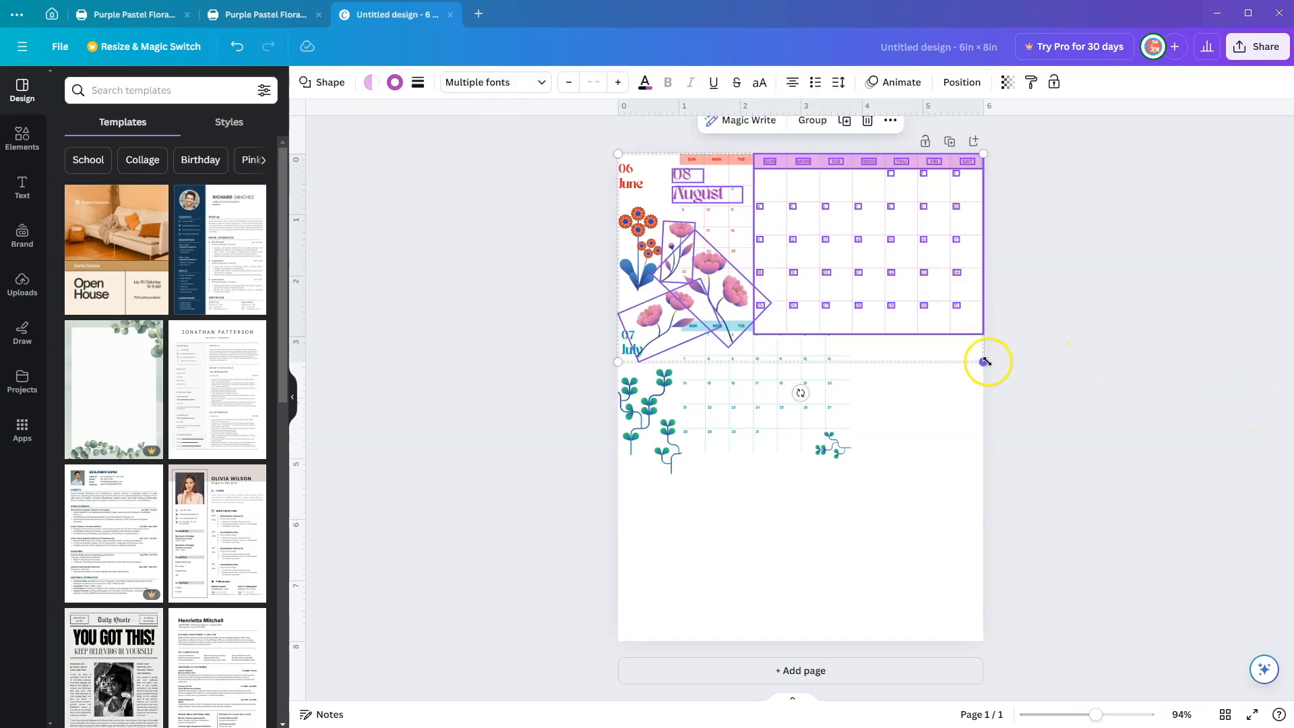
Step: Shrink the pasted August calendar to about 4.3 in wide and place it below July, lining up its date grid with July's
drag(984, 361, 825, 618)
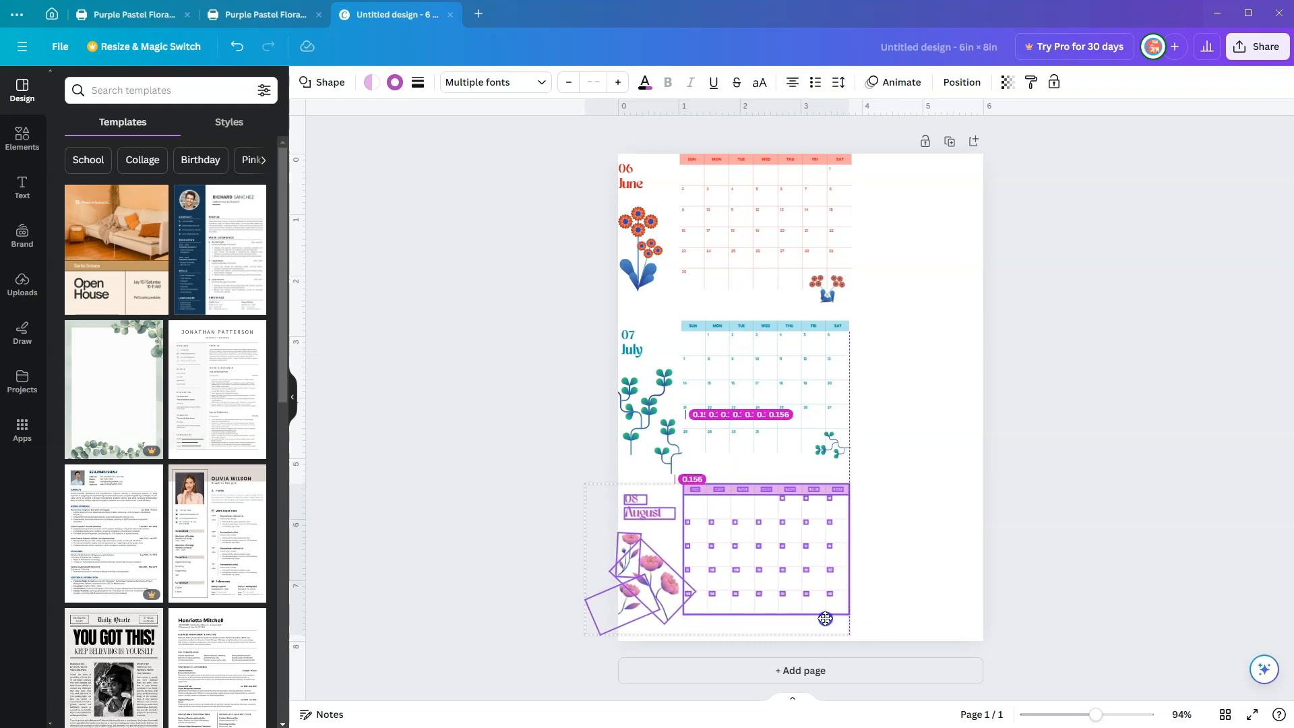
drag(825, 618, 825, 618)
click(891, 583)
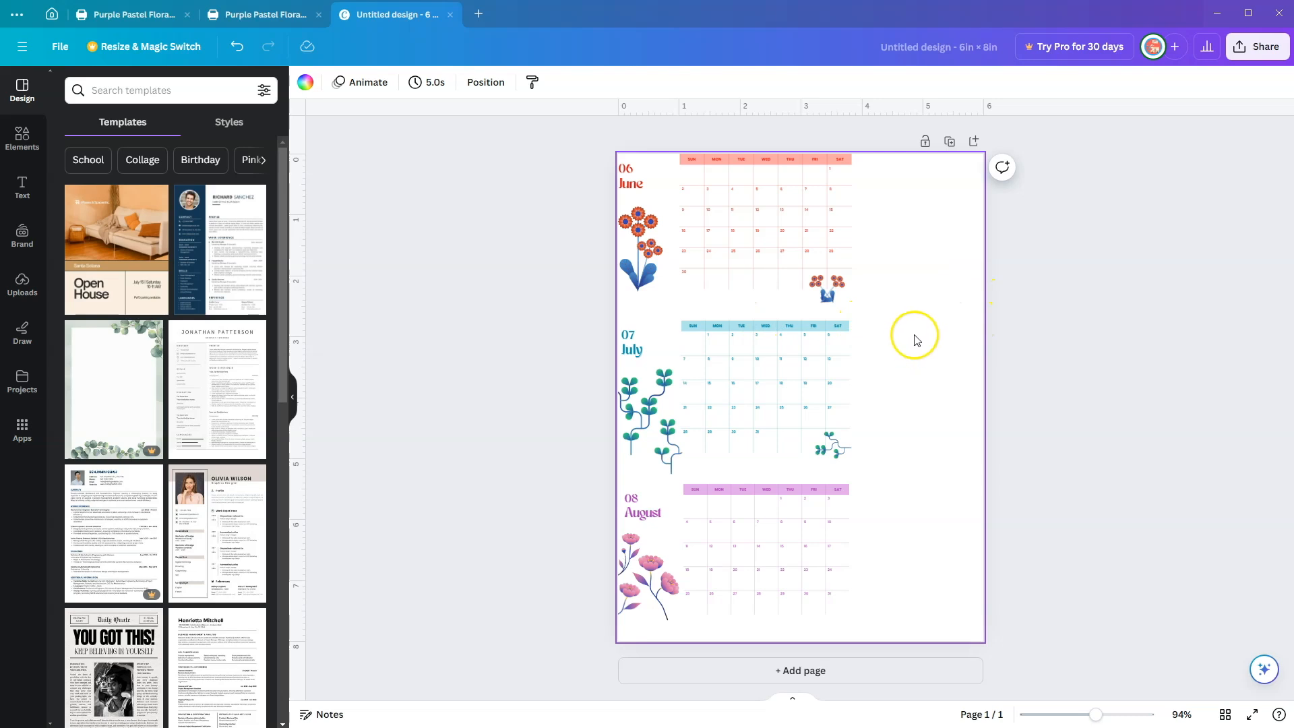
Step: Rename the design as Summer Calendar
click(906, 48)
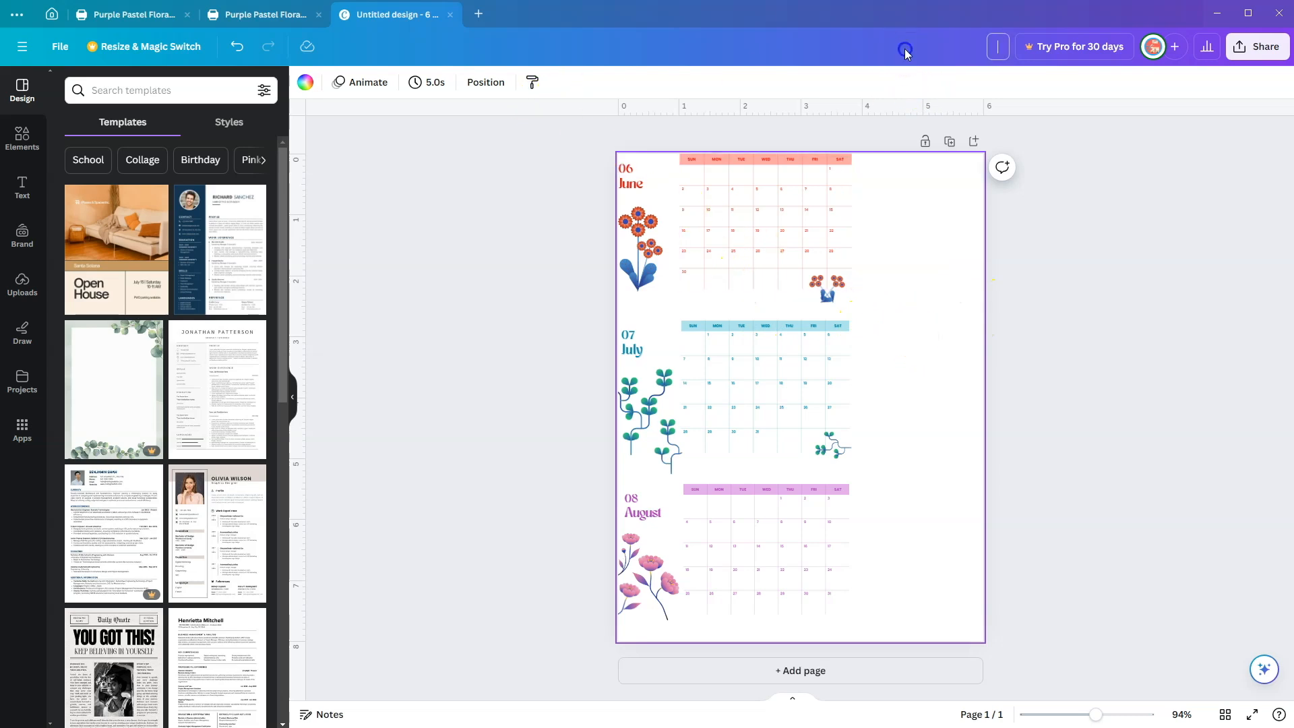
text(Summer Calendar)
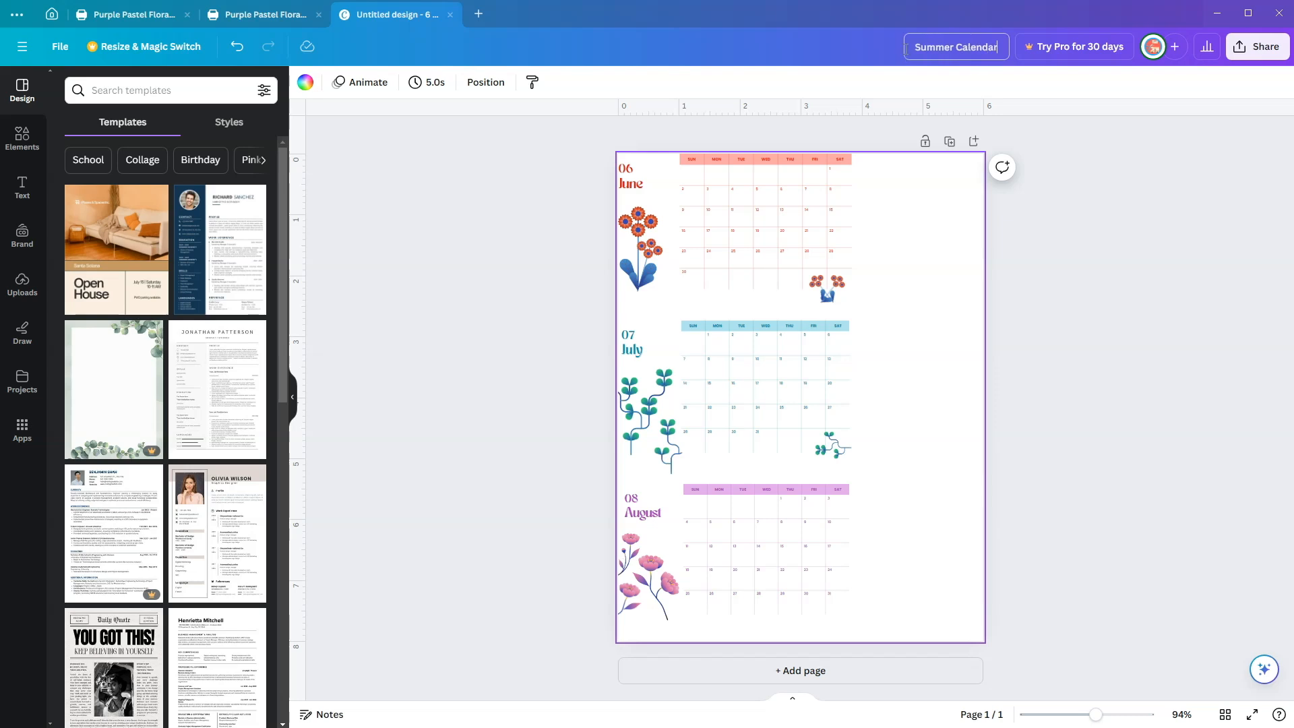
Step: Download the design as a PDF Print file with the RGB color profile
click(1255, 46)
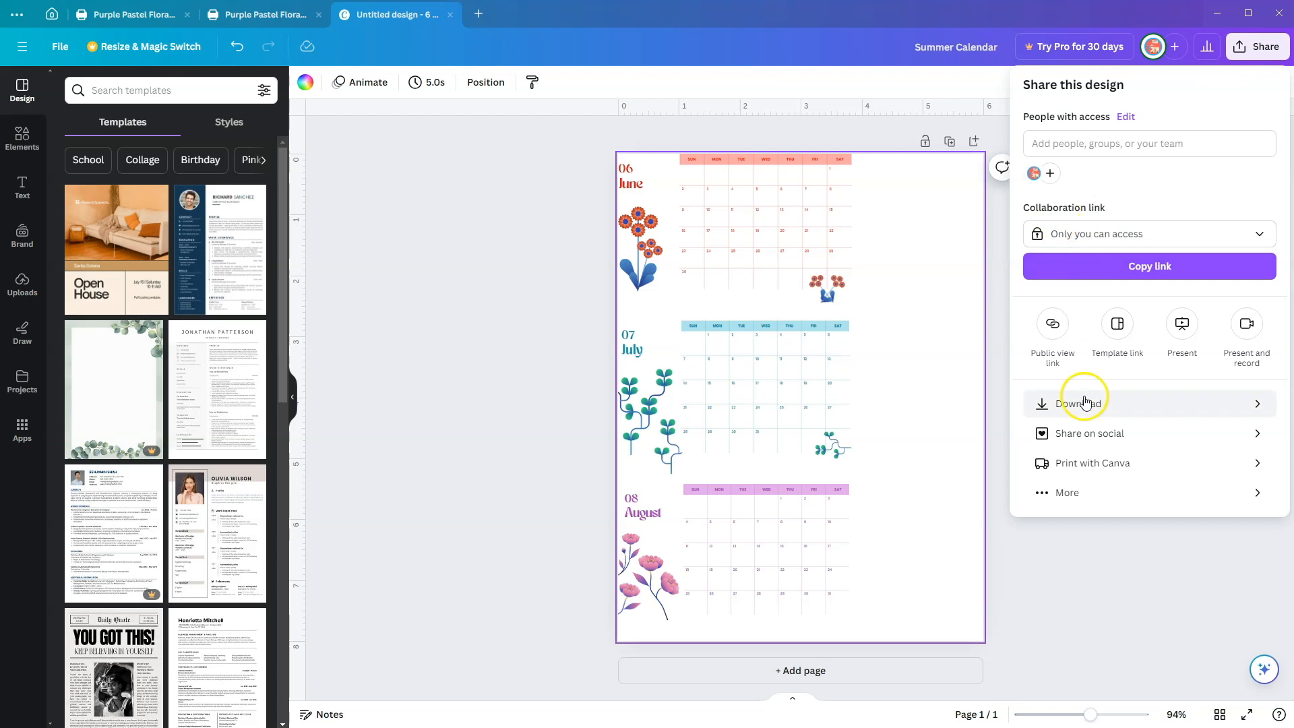
click(1089, 405)
click(1063, 141)
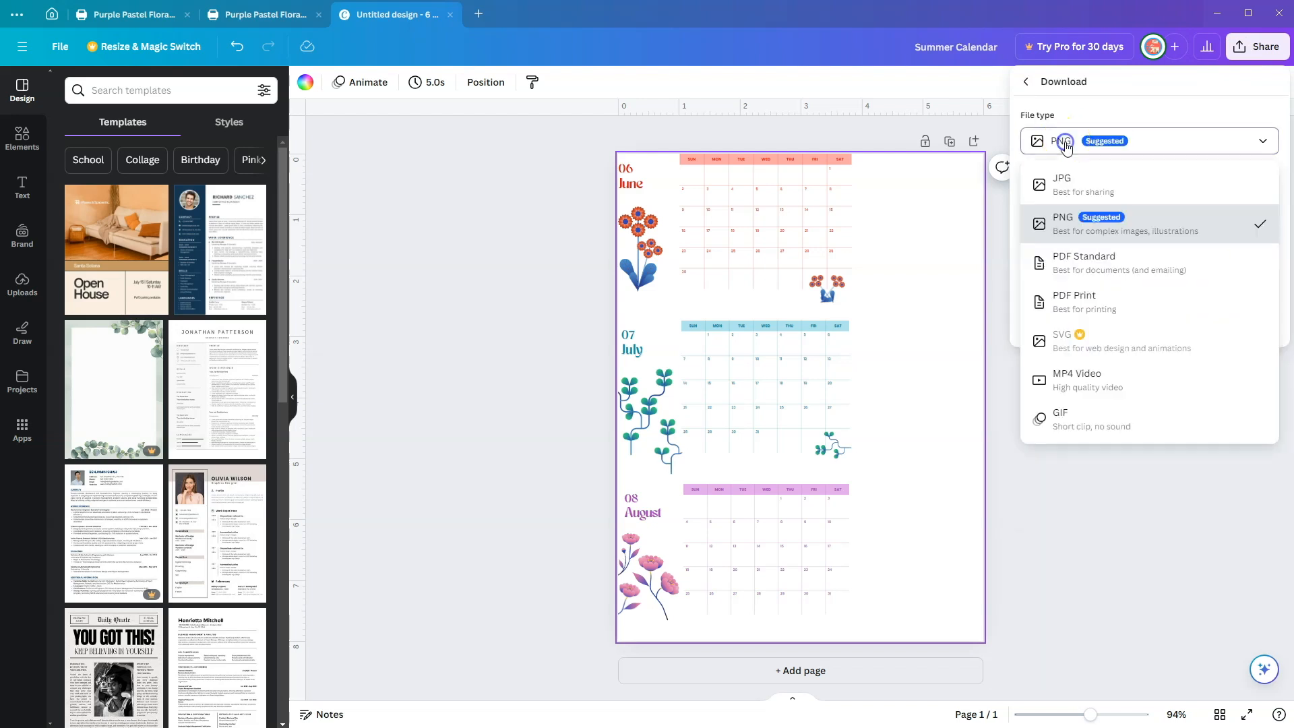
click(1079, 301)
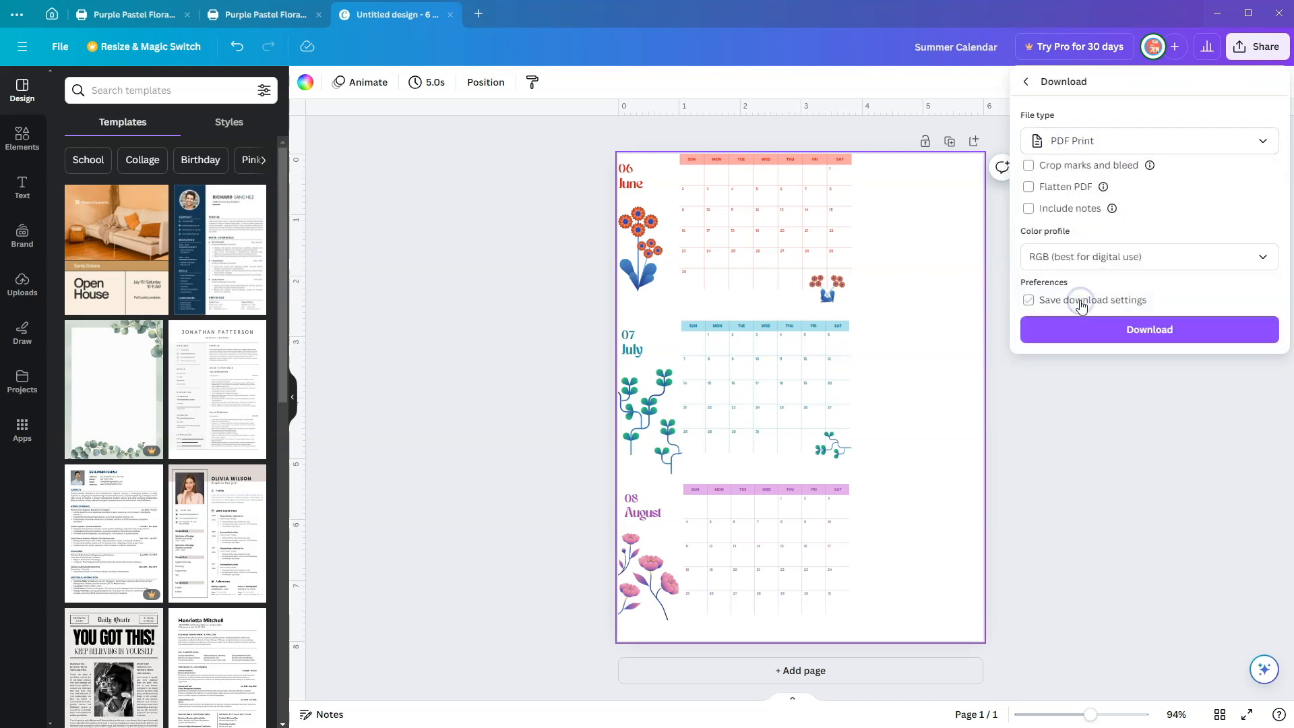
click(1140, 330)
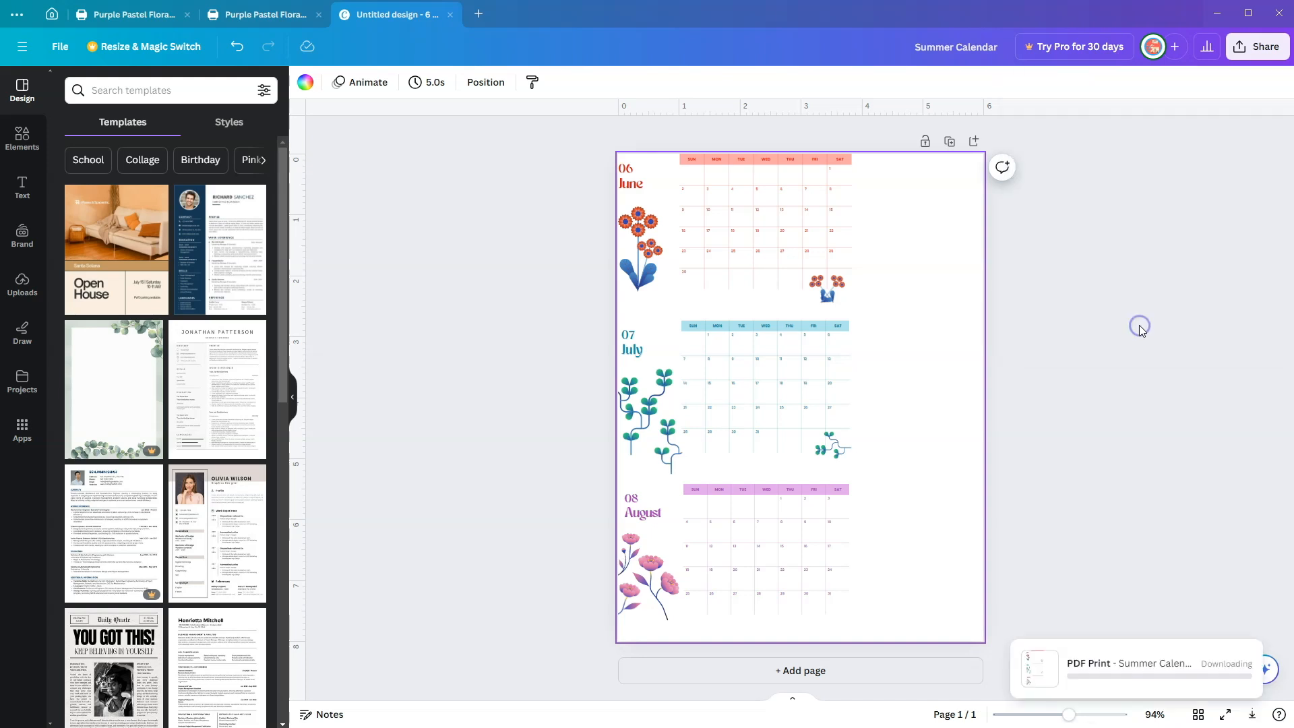